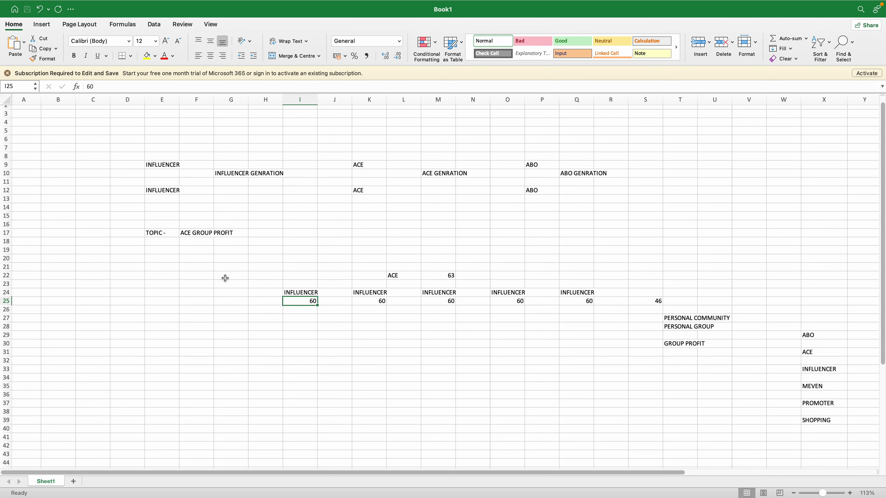
Review the INFLUENCER, ACE and ABO generation labels in rows 9 to 12
{"action": "scroll", "coordinate": [226, 277], "scroll_direction": "up", "scroll_amount": 2}
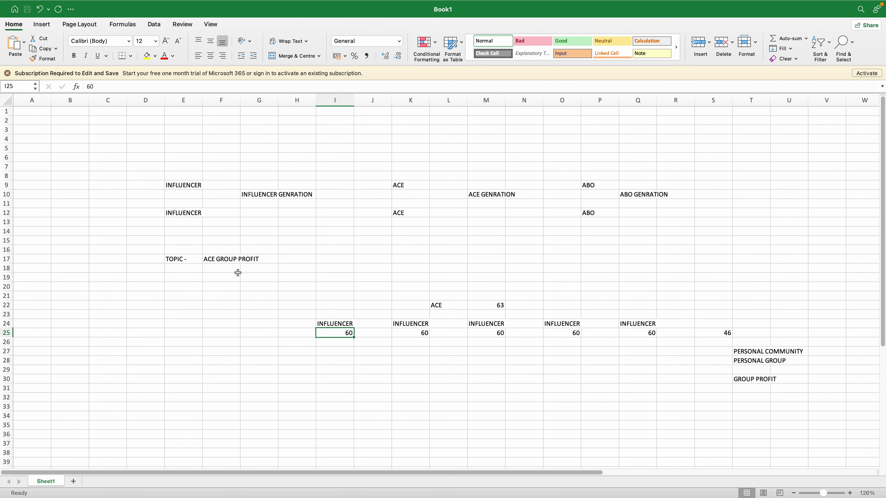
{"action": "scroll", "coordinate": [239, 274], "scroll_direction": "up", "scroll_amount": 1}
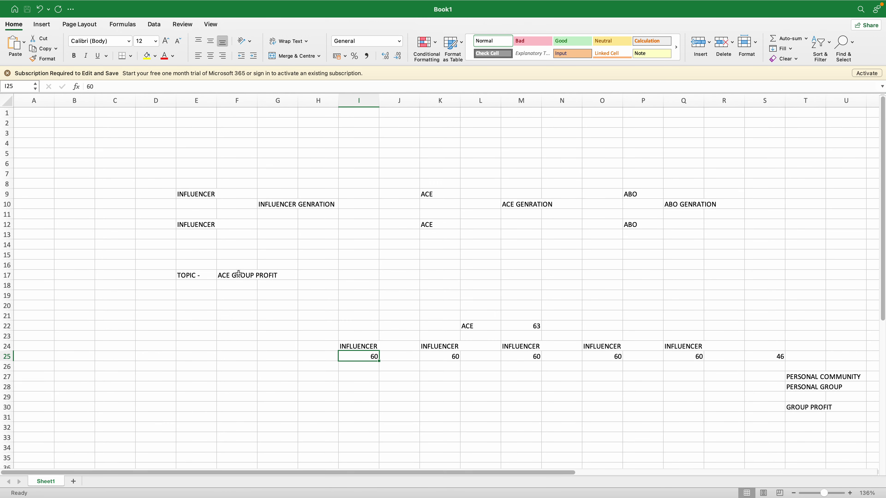
{"action": "left_click", "coordinate": [204, 188]}
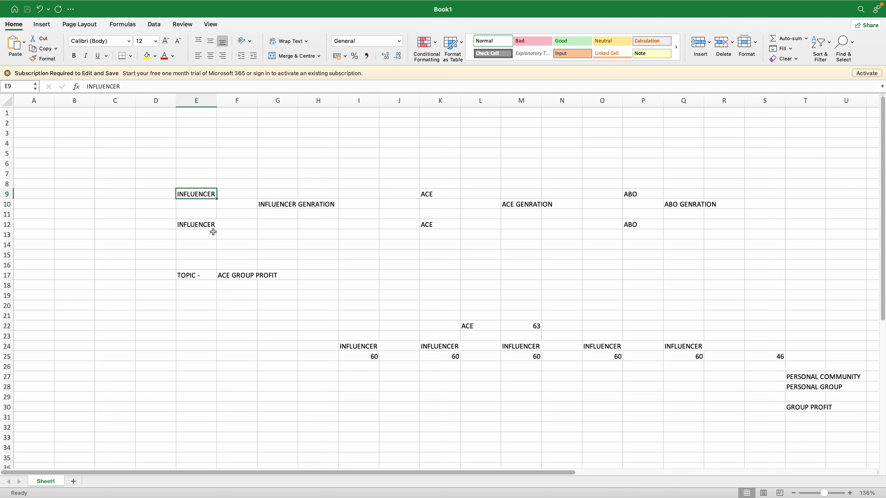
{"action": "left_click", "coordinate": [207, 225]}
{"action": "left_click", "coordinate": [298, 206]}
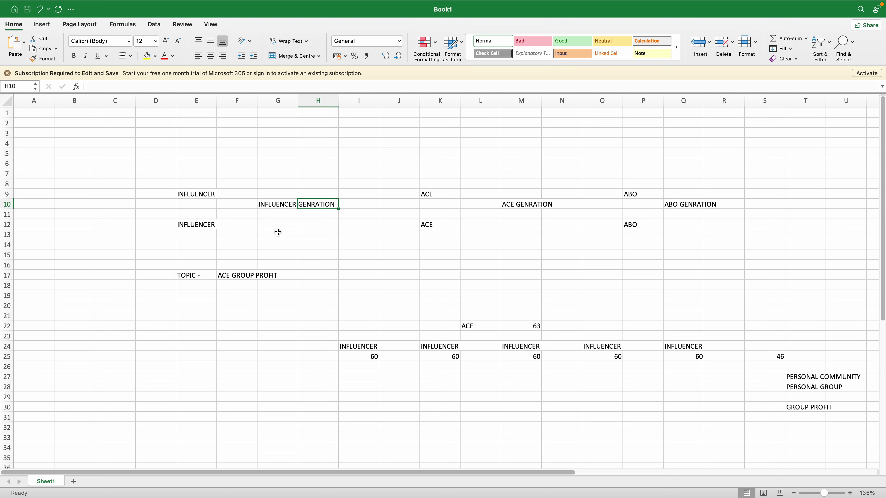
{"action": "left_click", "coordinate": [445, 195]}
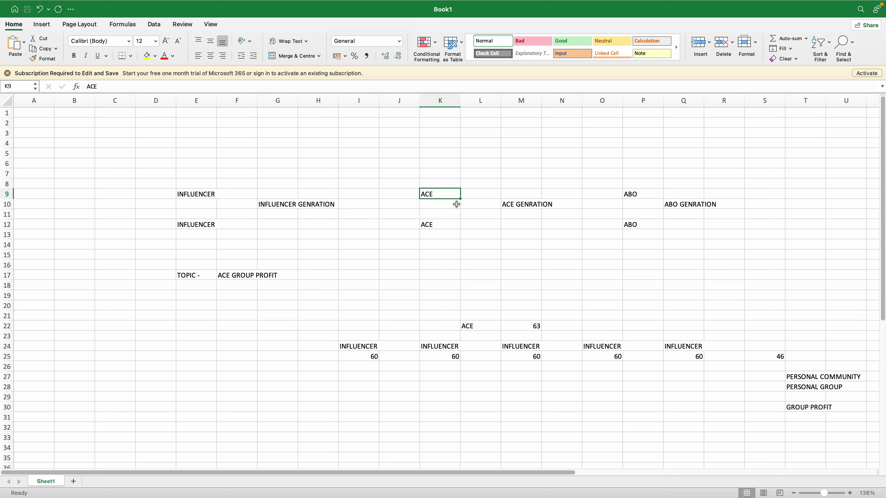
{"action": "left_click", "coordinate": [438, 226]}
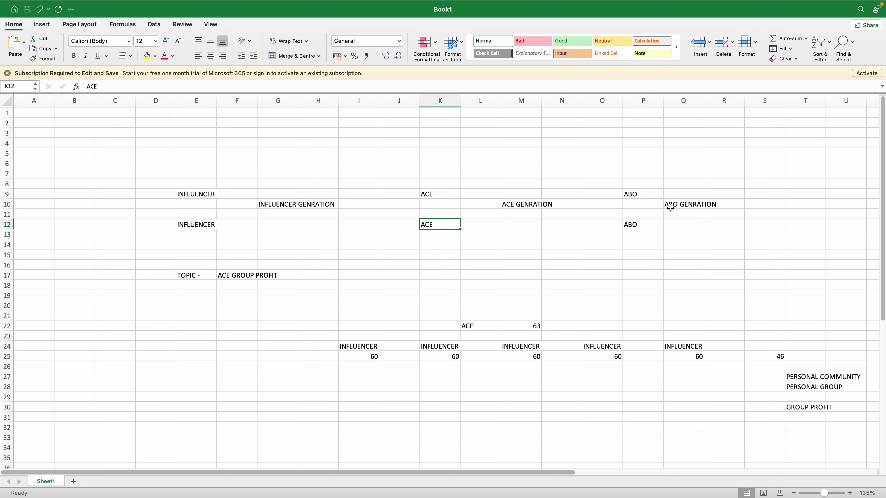
{"action": "left_click", "coordinate": [657, 195]}
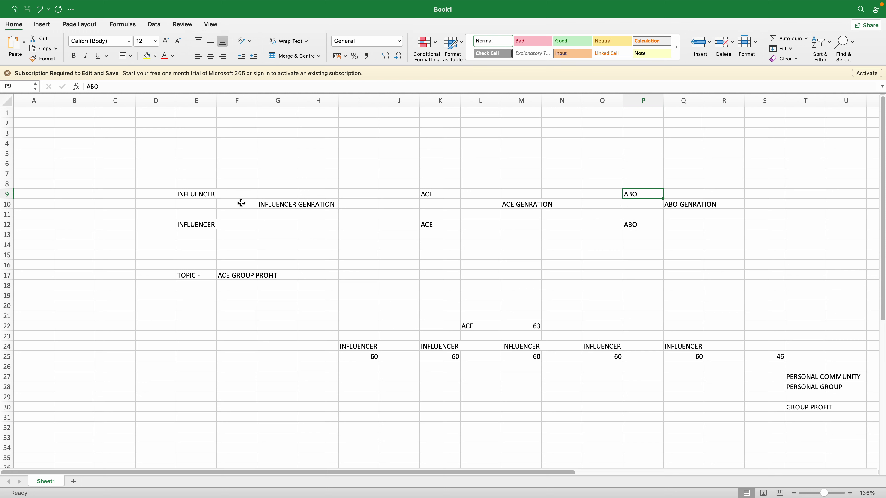
{"action": "left_click", "coordinate": [191, 190]}
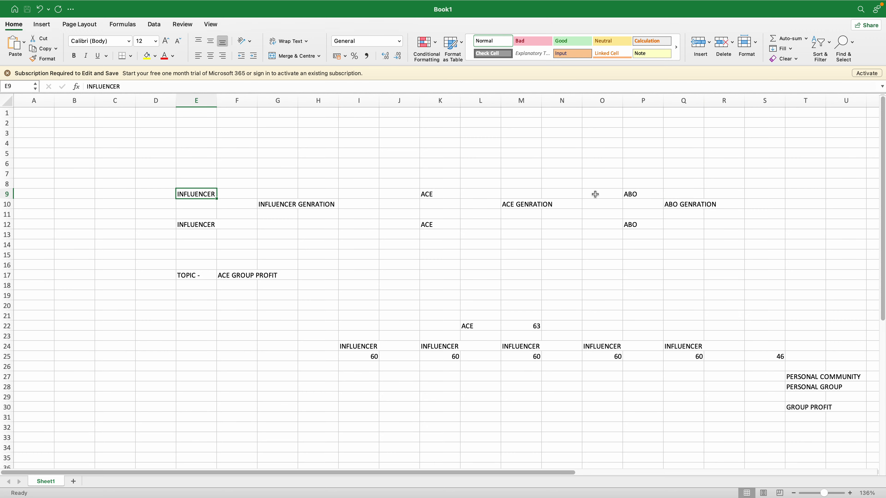
{"action": "left_click", "coordinate": [441, 286]}
Enter 32% beside PROMOTER in Y37 and 46% beside MEVEN in Y35 of the rank list
{"action": "scroll", "coordinate": [480, 272], "scroll_direction": "down", "scroll_amount": 1}
{"action": "scroll", "coordinate": [484, 271], "scroll_direction": "down", "scroll_amount": 2}
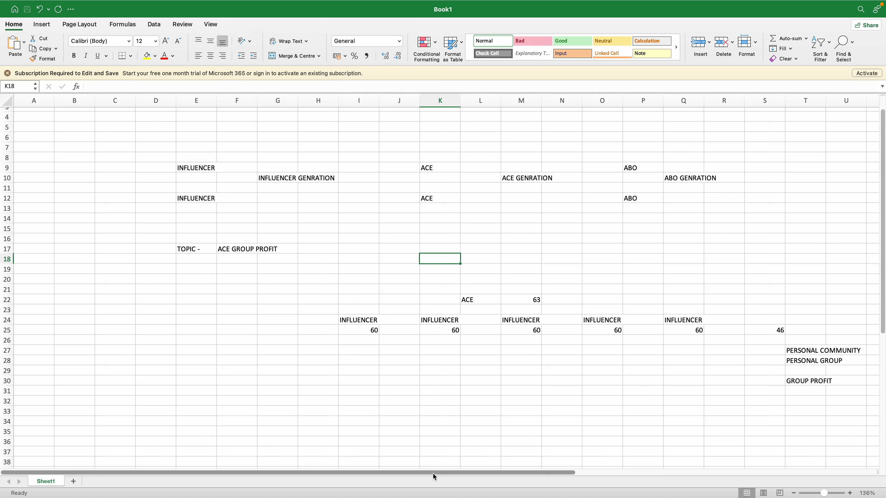
{"action": "left_click_drag", "start_coordinate": [433, 474], "coordinate": [530, 472]}
{"action": "scroll", "coordinate": [637, 337], "scroll_direction": "down", "scroll_amount": 5}
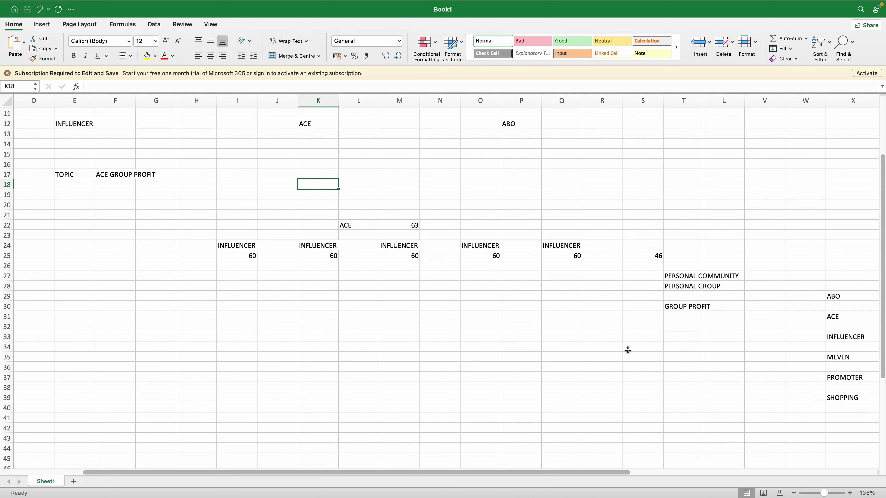
{"action": "left_click_drag", "start_coordinate": [575, 475], "coordinate": [698, 477]}
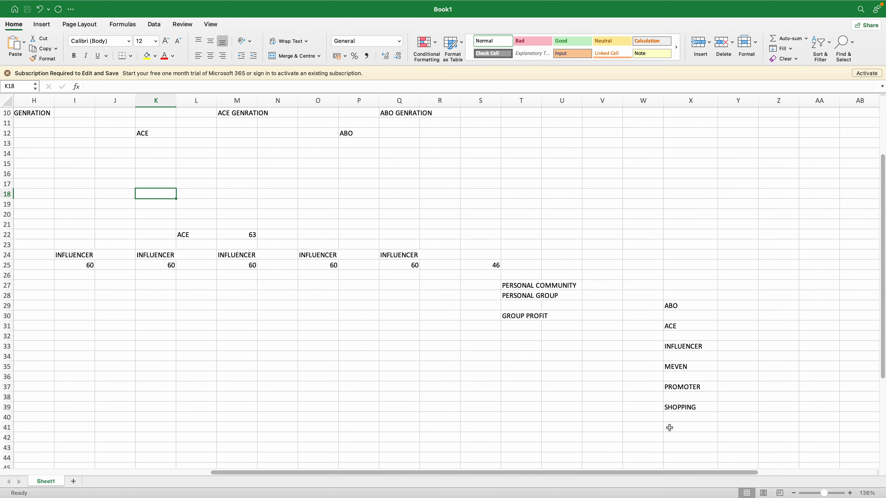
{"action": "left_click", "coordinate": [684, 408]}
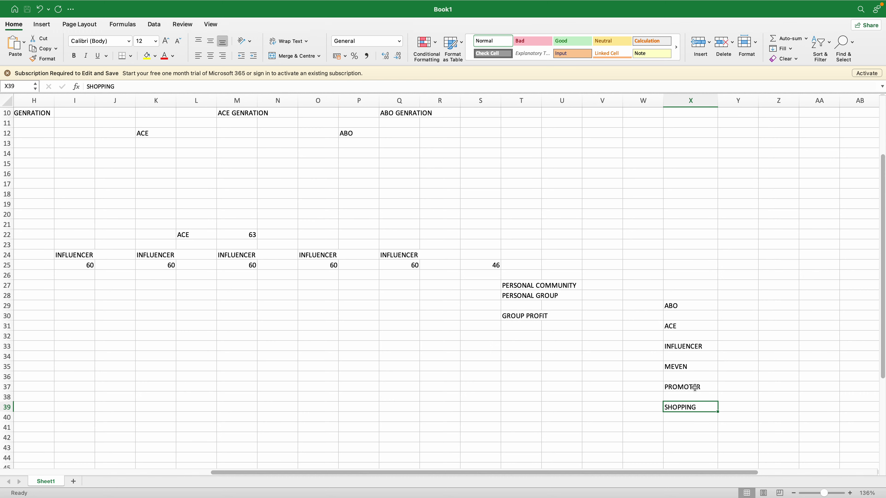
{"action": "left_click", "coordinate": [724, 386]}
{"action": "type", "text": "32%"}
{"action": "left_click", "coordinate": [732, 367]}
{"action": "type", "text": "46"}
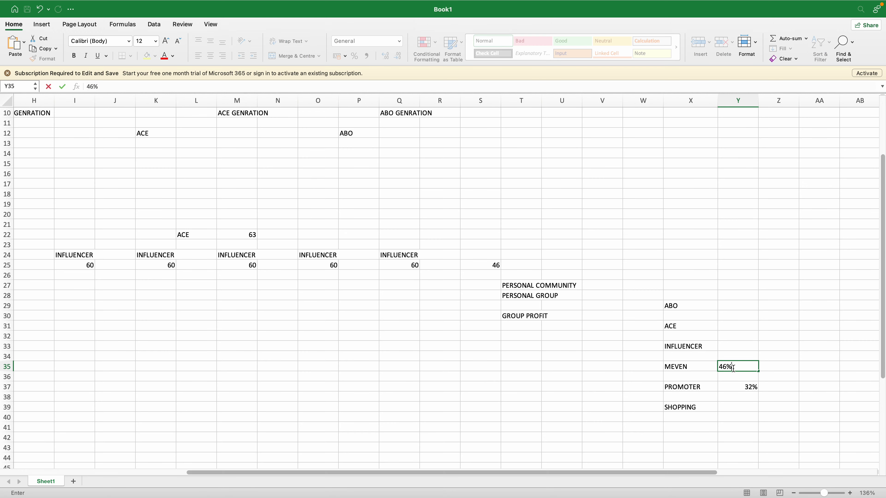
Enter 60% beside INFLUENCER in Y33, 63% beside ACE in Y31 and 65% beside ABO in Y29
{"action": "left_click", "coordinate": [737, 346]}
{"action": "type", "text": "60%"}
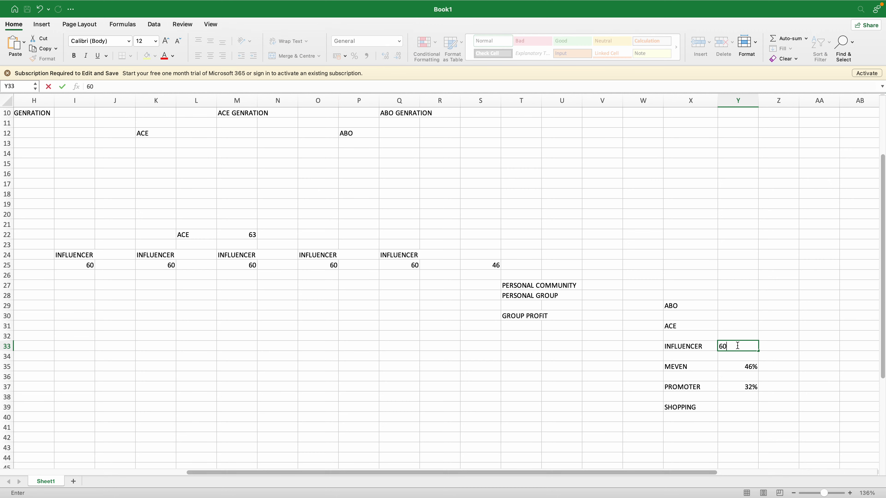
{"action": "left_click", "coordinate": [735, 327]}
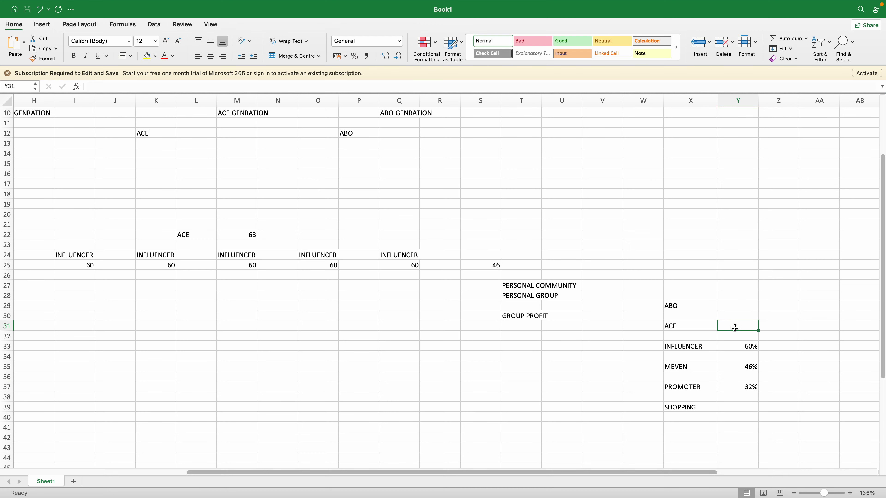
{"action": "type", "text": "63%"}
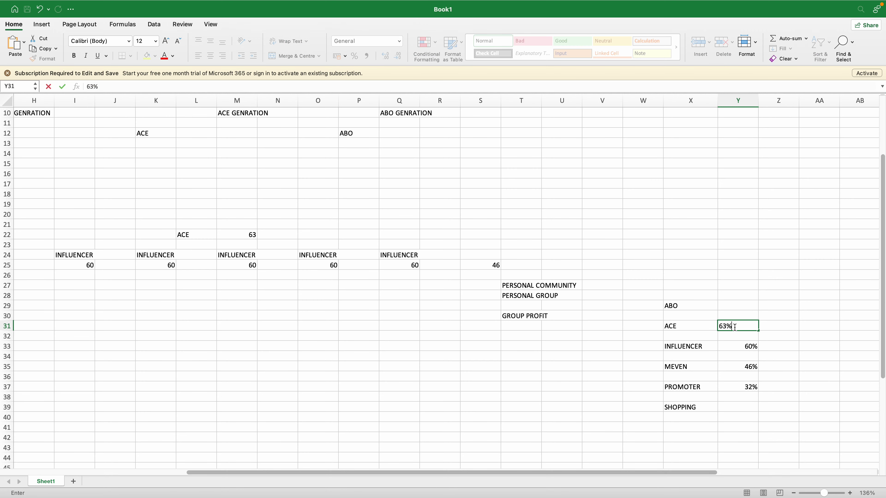
{"action": "left_click", "coordinate": [736, 307]}
{"action": "type", "text": "65"}
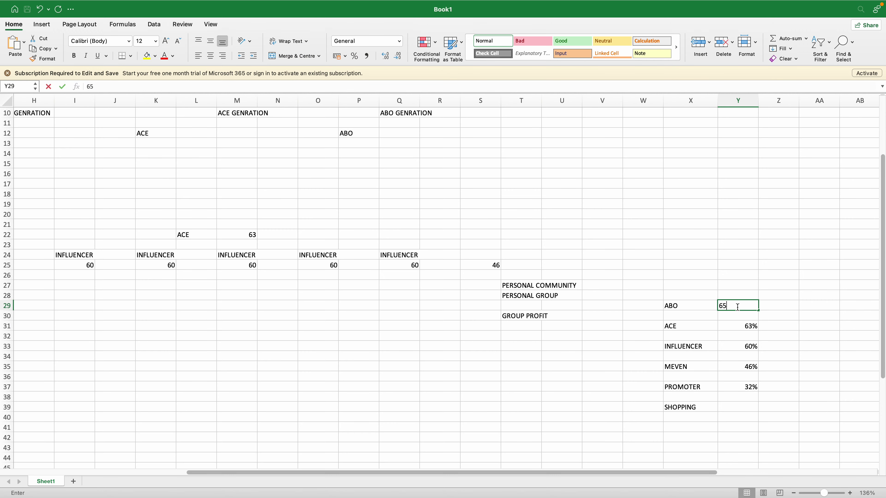
{"action": "type", "text": "%"}
{"action": "left_click", "coordinate": [729, 397]}
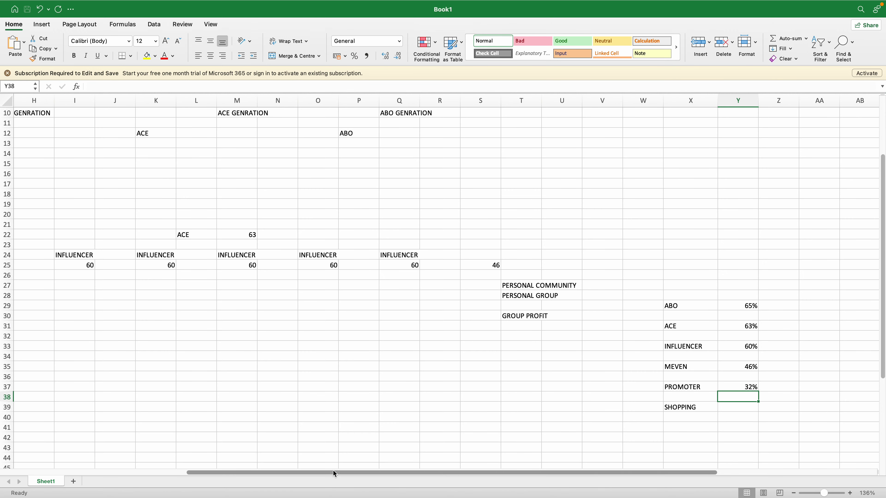
Clear the value in cell S25, beside the row of INFLUENCER percentages
{"action": "left_click_drag", "start_coordinate": [332, 473], "coordinate": [323, 472]}
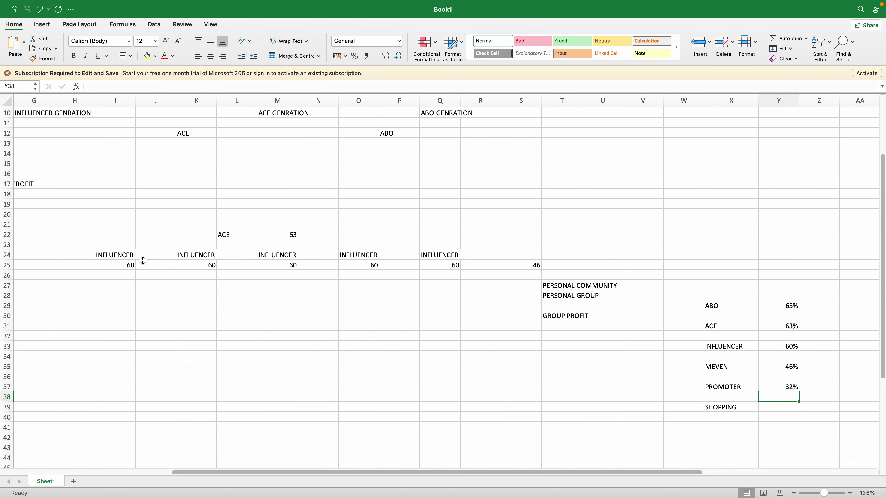
{"action": "left_click", "coordinate": [531, 264]}
{"action": "key", "text": "Delete"}
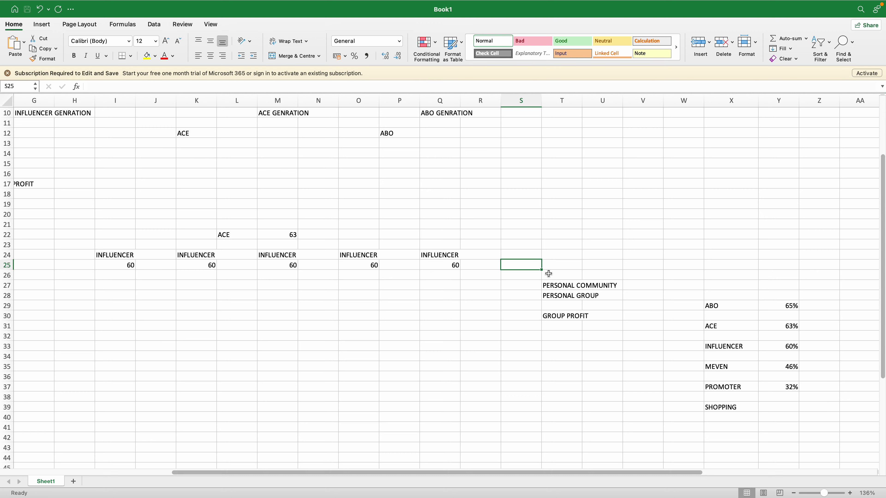
{"action": "left_click_drag", "start_coordinate": [118, 255], "coordinate": [401, 316]}
{"action": "left_click", "coordinate": [425, 255]}
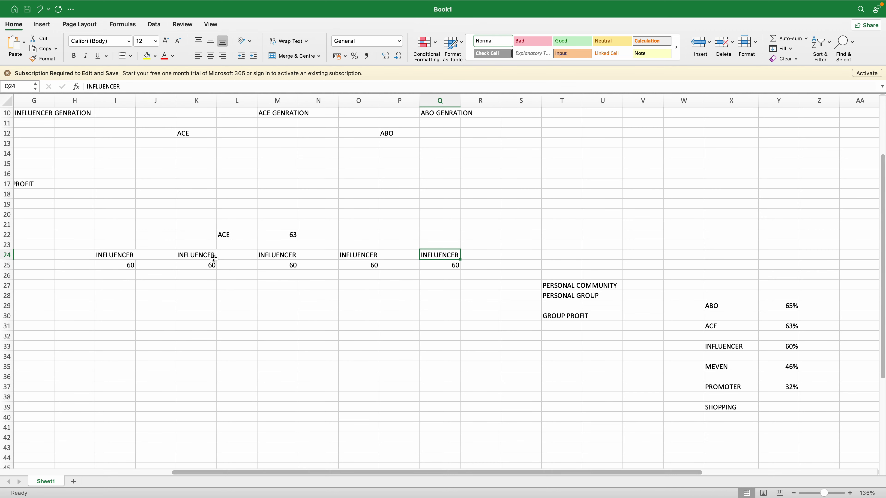
{"action": "left_click_drag", "start_coordinate": [128, 255], "coordinate": [450, 410]}
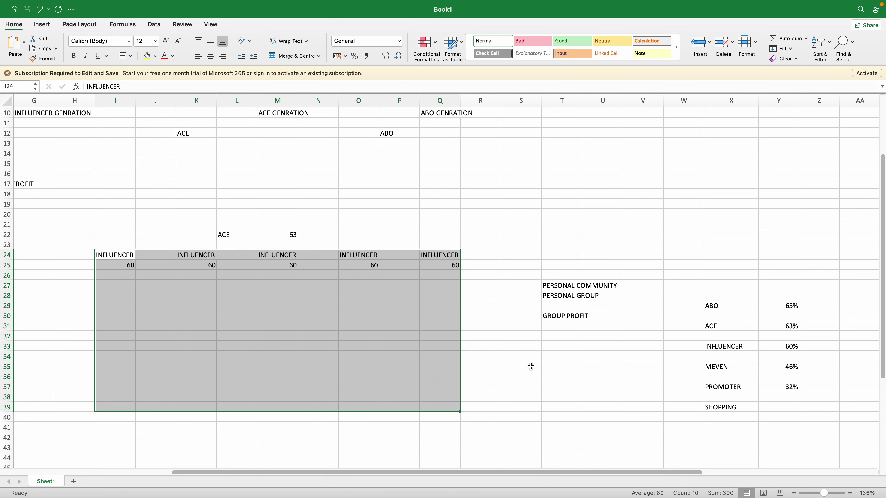
{"action": "left_click", "coordinate": [559, 285]}
{"action": "left_click", "coordinate": [562, 298]}
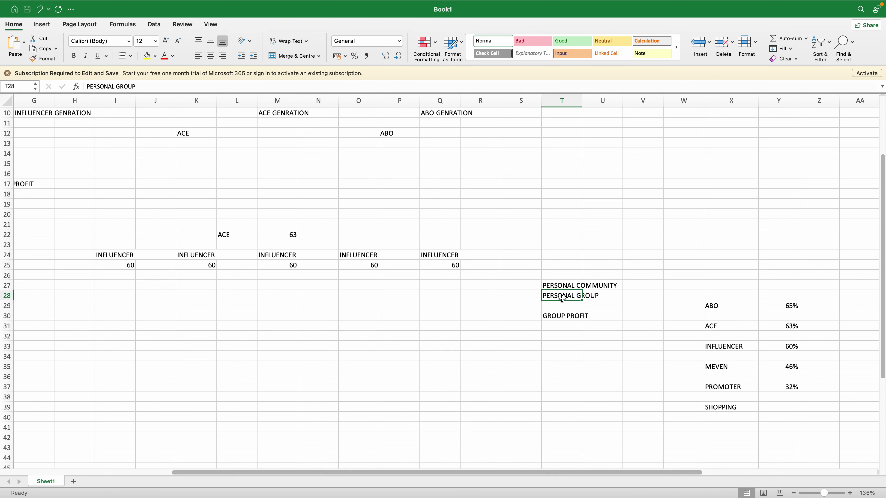
{"action": "left_click_drag", "start_coordinate": [127, 256], "coordinate": [432, 449]}
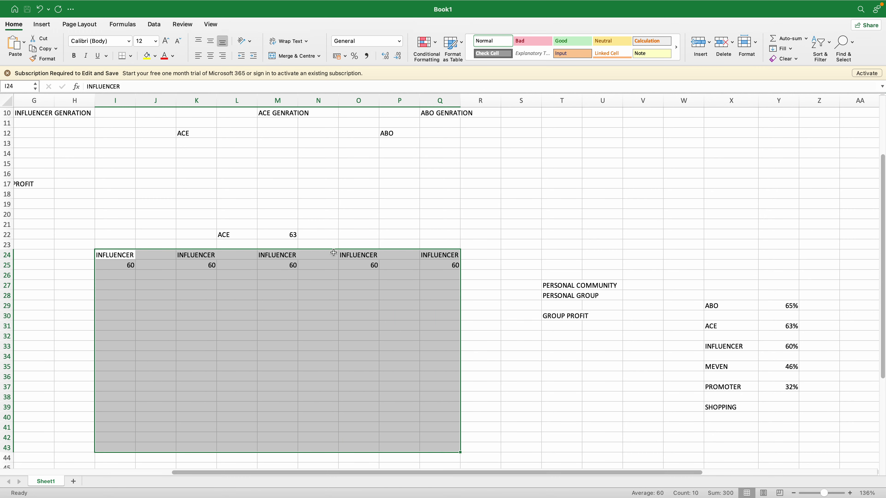
Enter 16% beside SHOPPING in cell Y39 of the rank list
{"action": "left_click", "coordinate": [748, 406]}
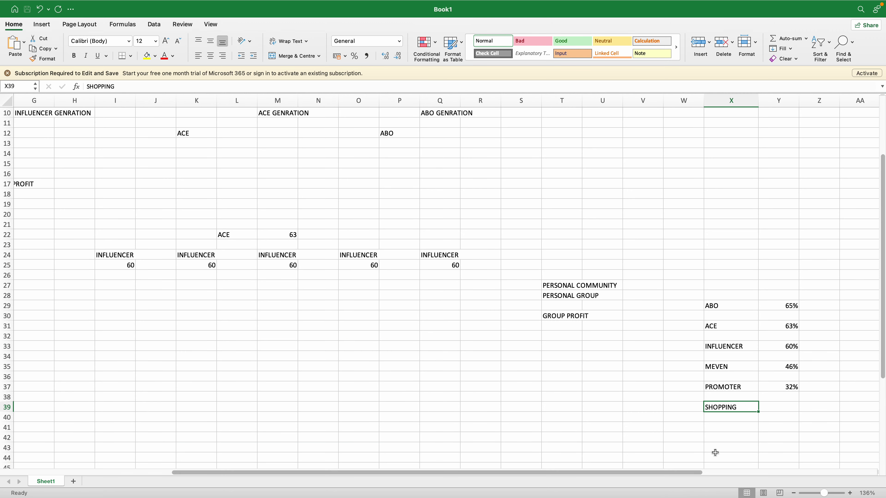
{"action": "left_click_drag", "start_coordinate": [683, 472], "coordinate": [737, 474]}
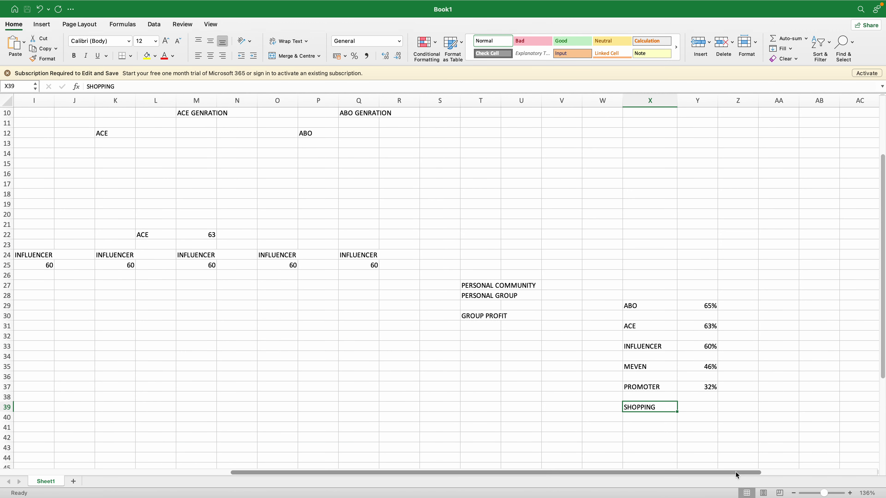
{"action": "left_click", "coordinate": [601, 407]}
{"action": "left_click", "coordinate": [650, 408]}
{"action": "left_click", "coordinate": [707, 407]}
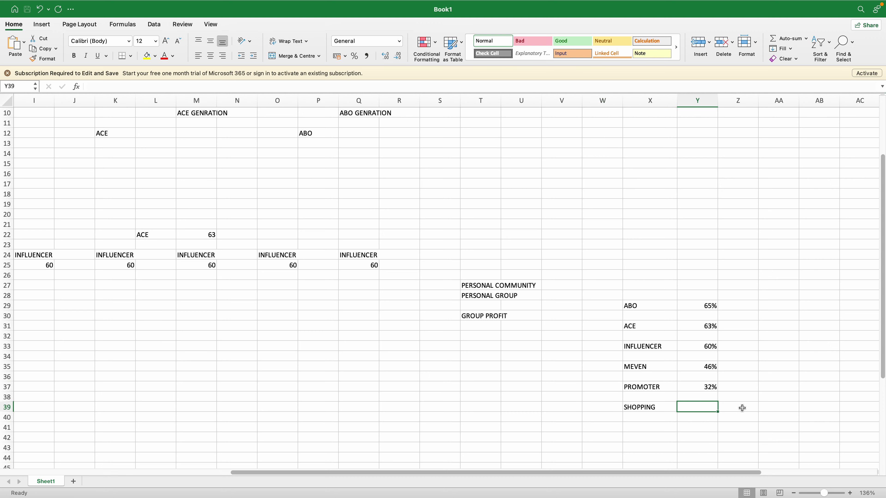
{"action": "type", "text": "16%"}
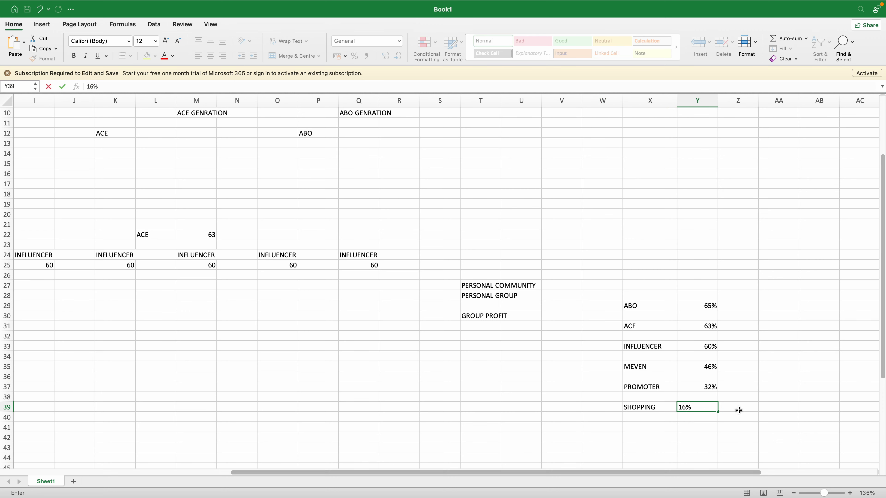
{"action": "key", "text": "Return"}
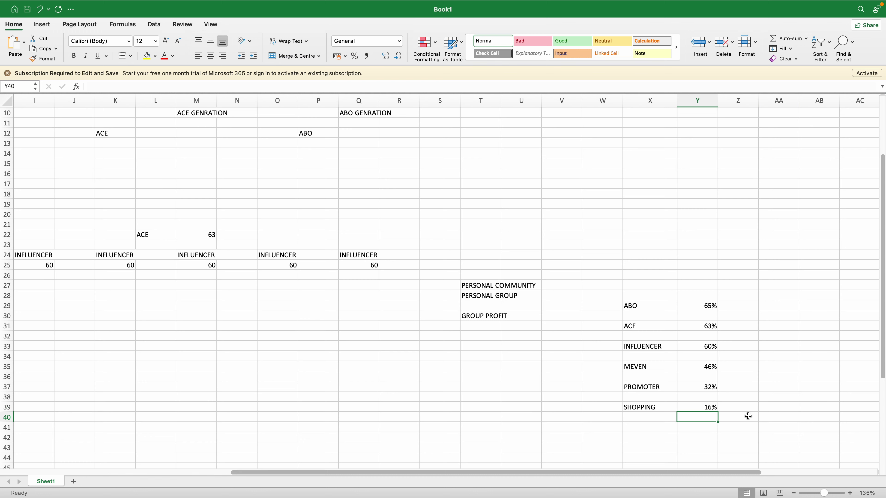
Calculate the PROMOTER difference over SHOPPING in Z37 with the formula =32-16
{"action": "left_click", "coordinate": [711, 408]}
{"action": "left_click", "coordinate": [710, 387]}
{"action": "left_click", "coordinate": [750, 388]}
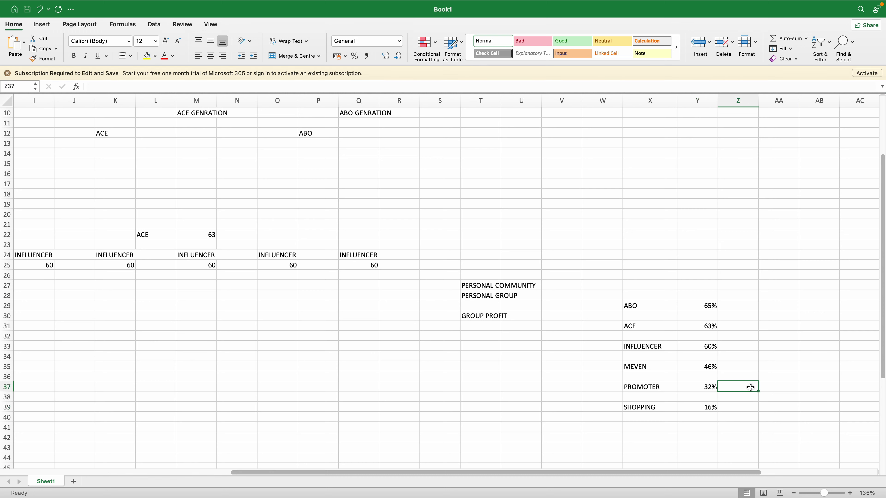
{"action": "type", "text": "=32"}
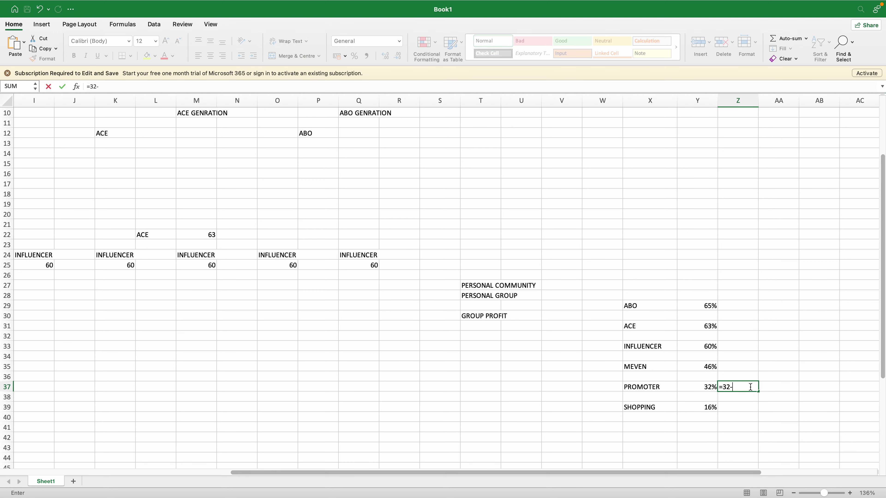
{"action": "type", "text": "-16"}
{"action": "key", "text": "Return"}
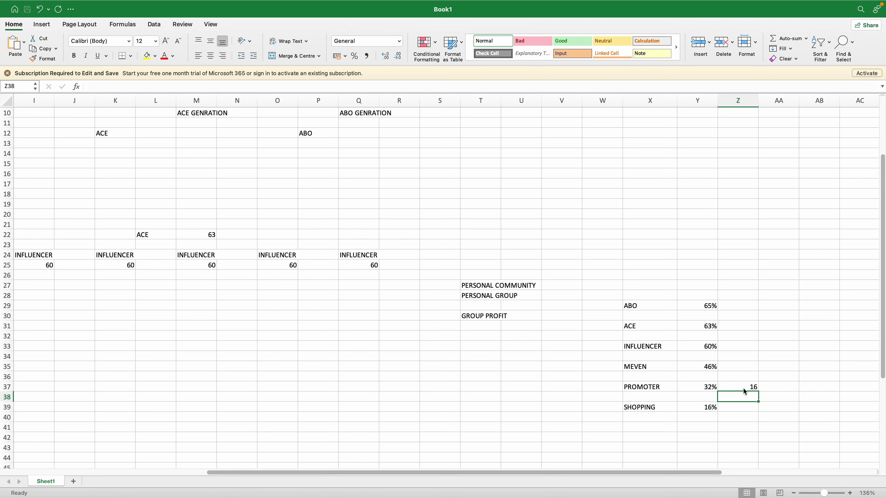
Calculate the MEVEN difference over PROMOTER in Z35 with the formula =46-32
{"action": "left_click", "coordinate": [743, 366]}
{"action": "type", "text": "="}
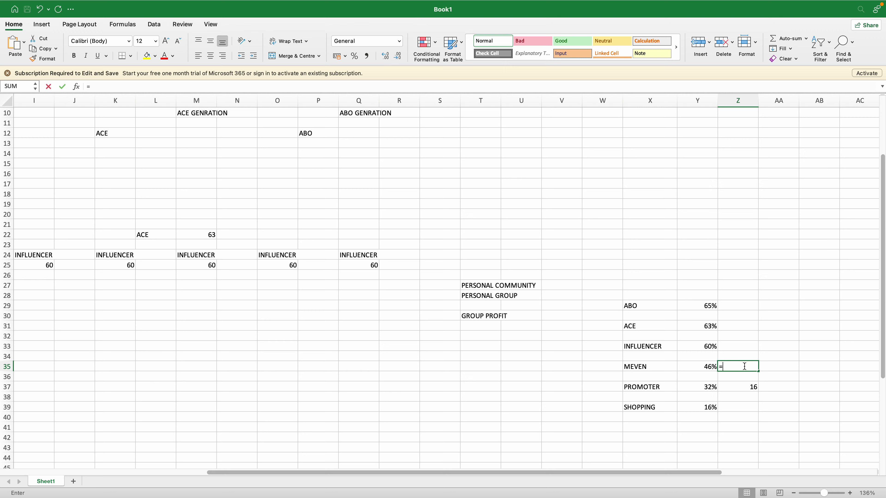
{"action": "type", "text": "46"}
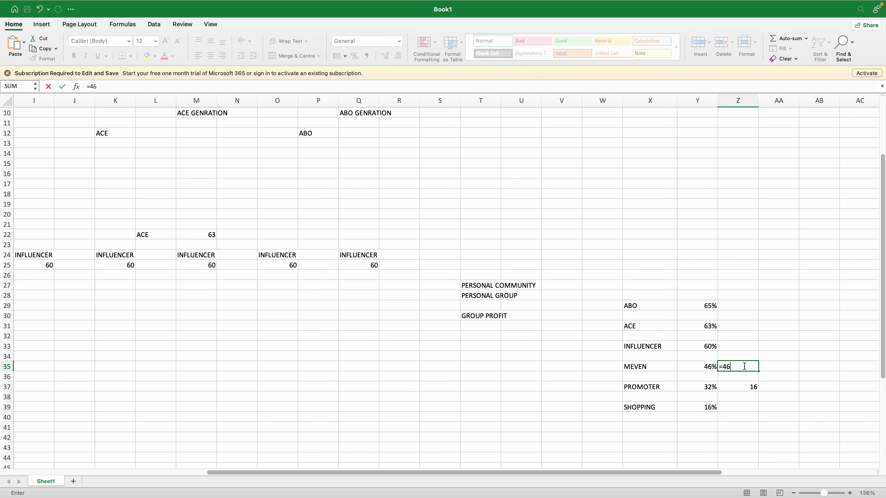
{"action": "type", "text": "-32"}
{"action": "key", "text": "Return"}
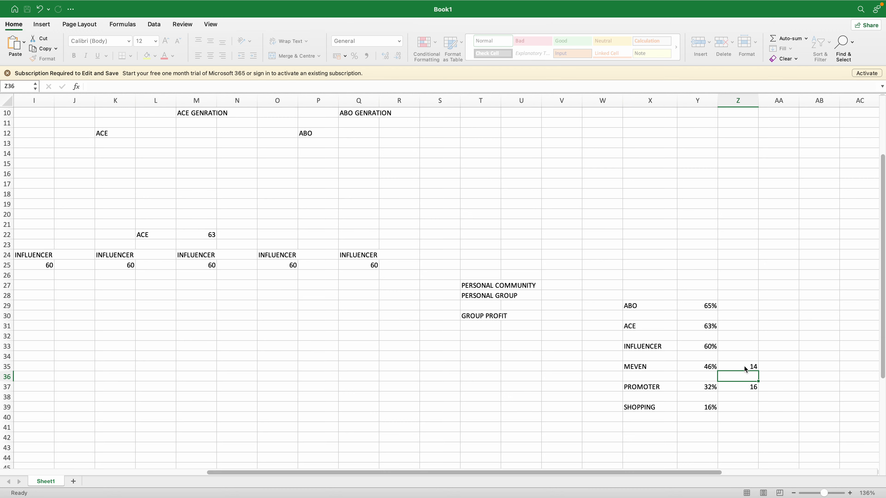
Calculate the INFLUENCER difference over MEVEN in Z33 with the formula =60-46
{"action": "left_click", "coordinate": [746, 348]}
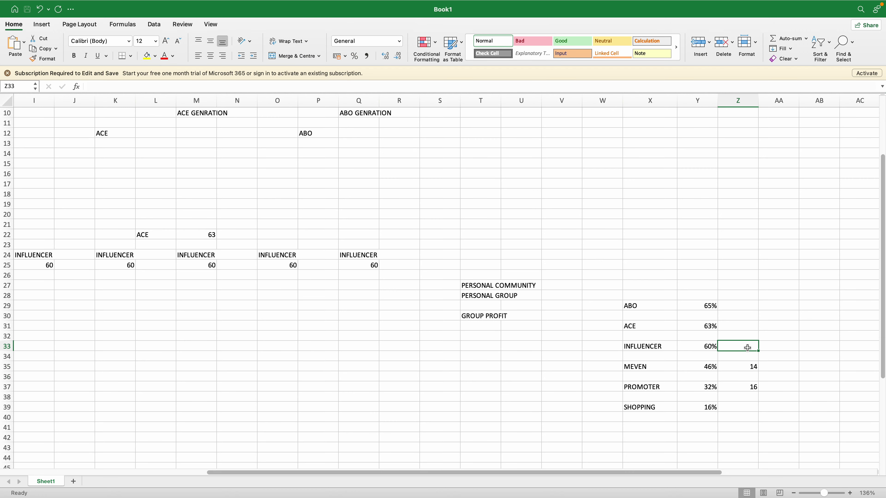
{"action": "type", "text": "=60"}
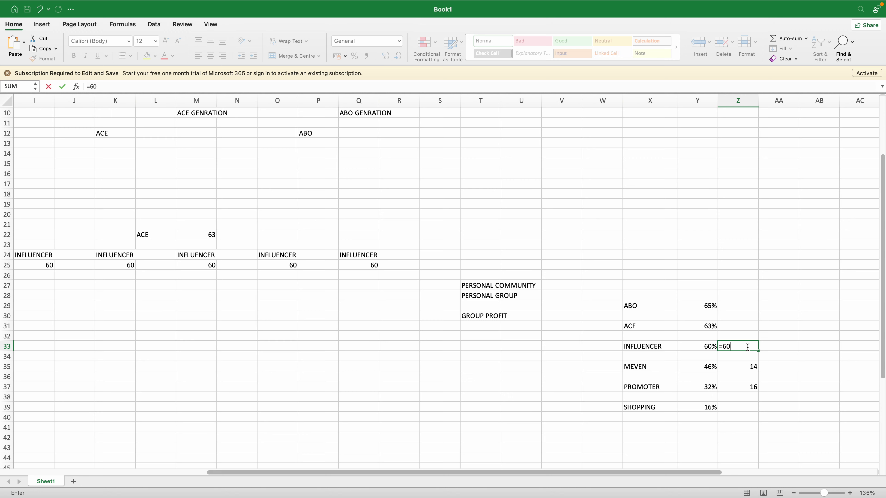
{"action": "type", "text": "-46"}
{"action": "key", "text": "Return"}
Calculate the ACE difference over INFLUENCER in Z31 with the formula =63-60
{"action": "left_click", "coordinate": [743, 328]}
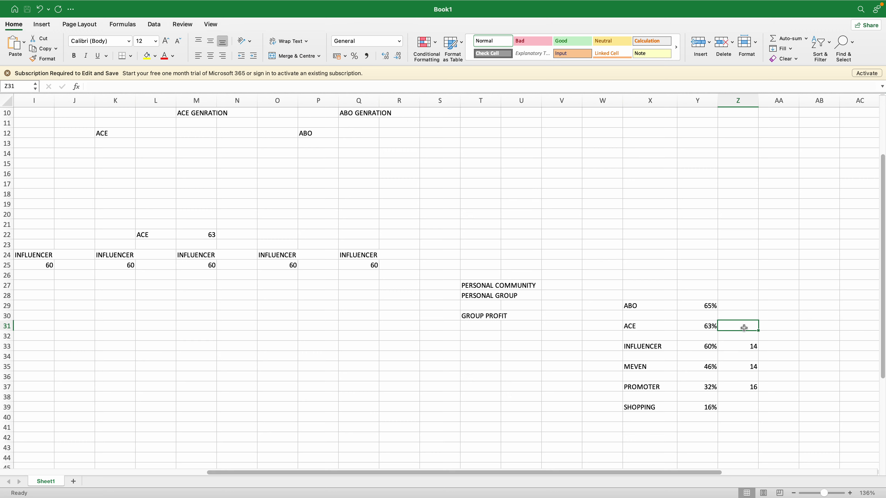
{"action": "type", "text": "=63"}
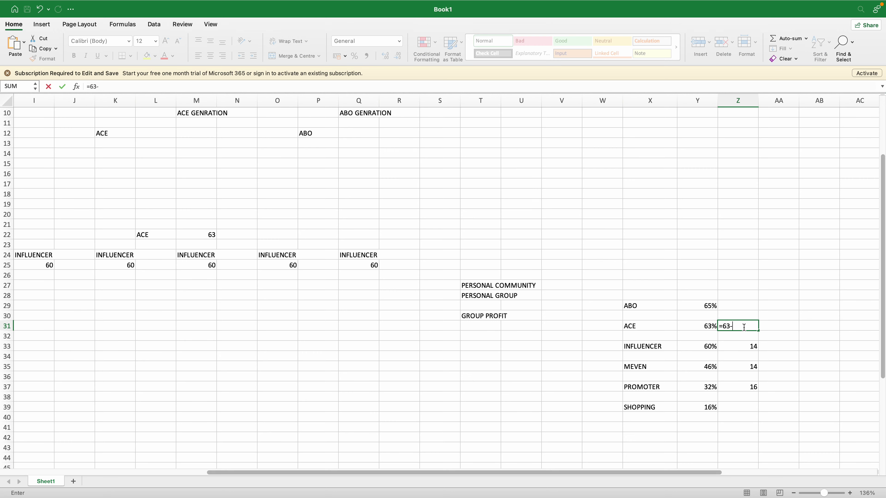
{"action": "type", "text": "-60"}
{"action": "key", "text": "Return"}
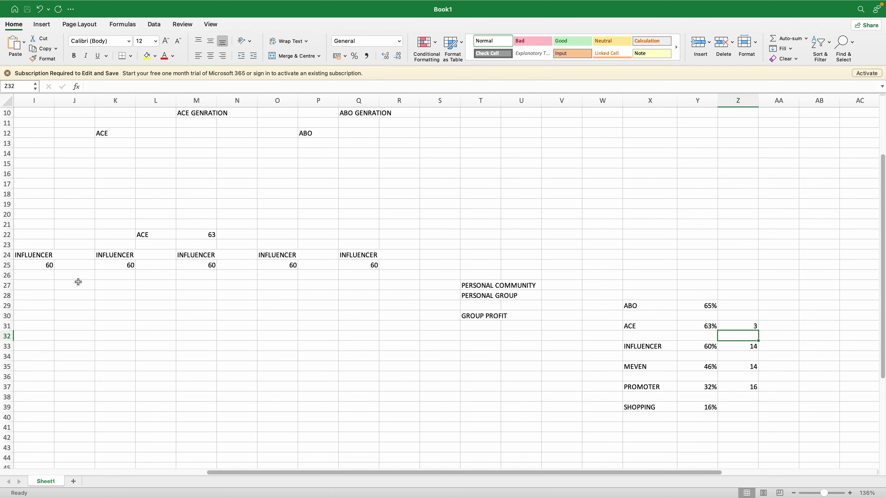
Examine the ACE percentage and the row of INFLUENCER entries beneath it
{"action": "left_click_drag", "start_coordinate": [389, 472], "coordinate": [366, 473]}
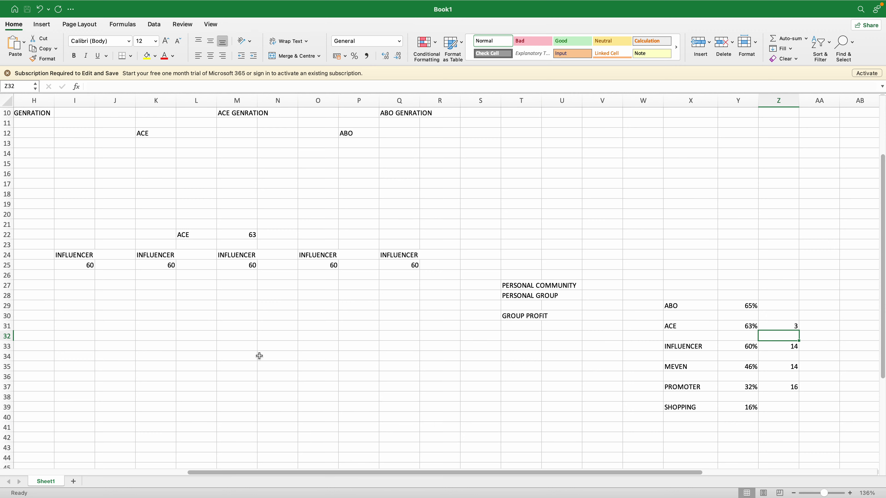
{"action": "mouse_move", "coordinate": [91, 256]}
{"action": "left_mouse_down"}
{"action": "mouse_move", "coordinate": [103, 300]}
{"action": "mouse_move", "coordinate": [364, 380]}
{"action": "mouse_move", "coordinate": [401, 475]}
{"action": "mouse_move", "coordinate": [396, 426]}
{"action": "left_mouse_up"}
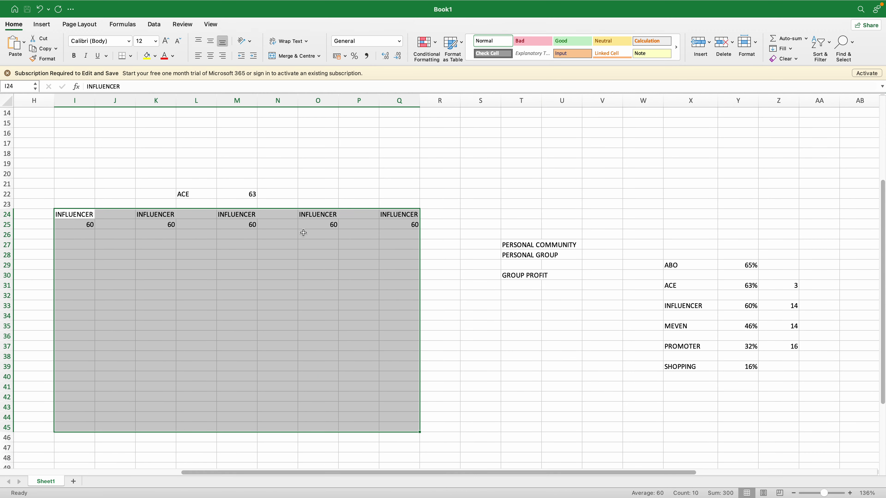
{"action": "left_click", "coordinate": [275, 192]}
{"action": "left_click", "coordinate": [210, 194]}
{"action": "left_click", "coordinate": [244, 194]}
{"action": "left_click", "coordinate": [306, 195]}
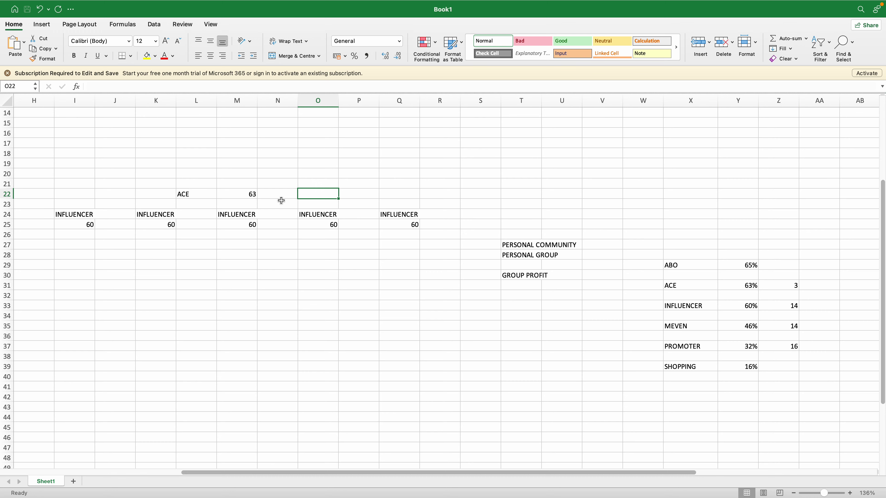
{"action": "left_click", "coordinate": [202, 277]}
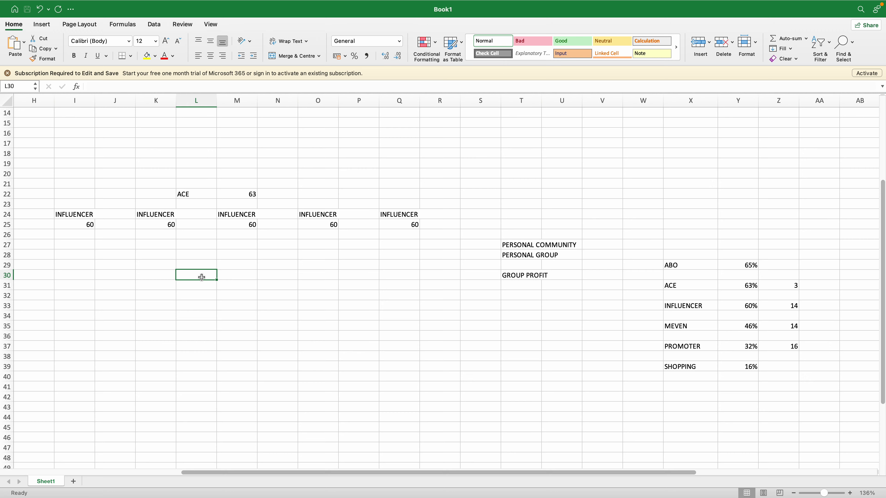
{"action": "left_click", "coordinate": [83, 213]}
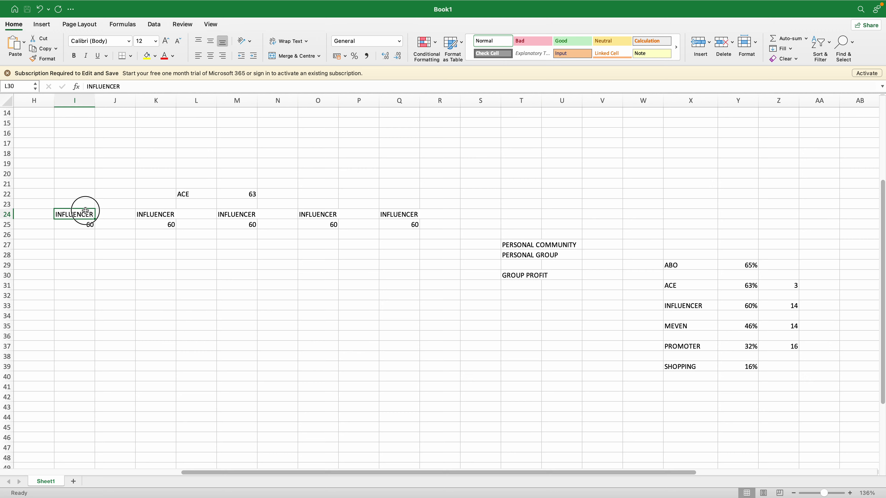
Enter 16% in cell R24, beside the last INFLUENCER heading
{"action": "left_click", "coordinate": [451, 216]}
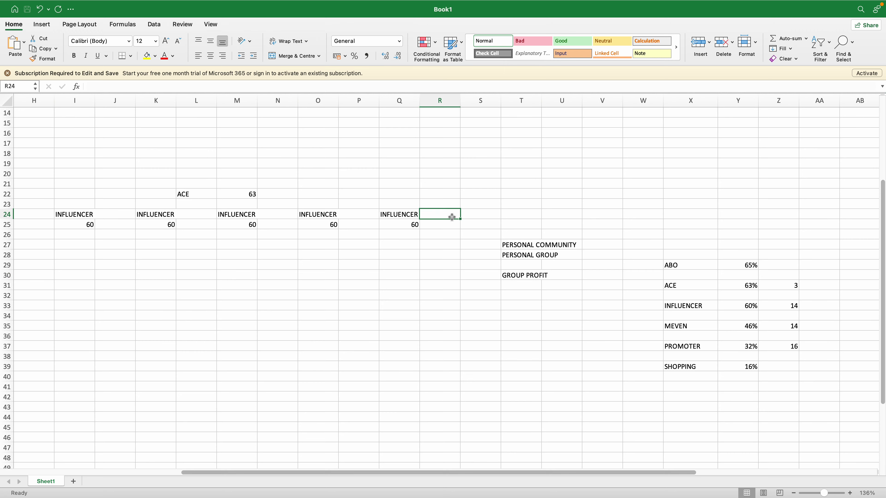
{"action": "type", "text": "16%"}
{"action": "key", "text": "Return"}
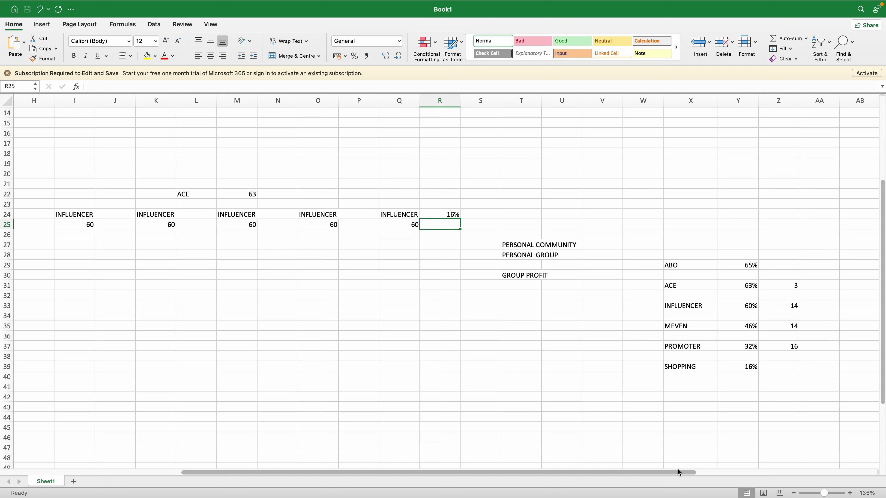
Clear the INFLUENCER, MEVEN and PROMOTER rows with their percentages and differences from the rank list, range W33:AA37
{"action": "left_click", "coordinate": [751, 406]}
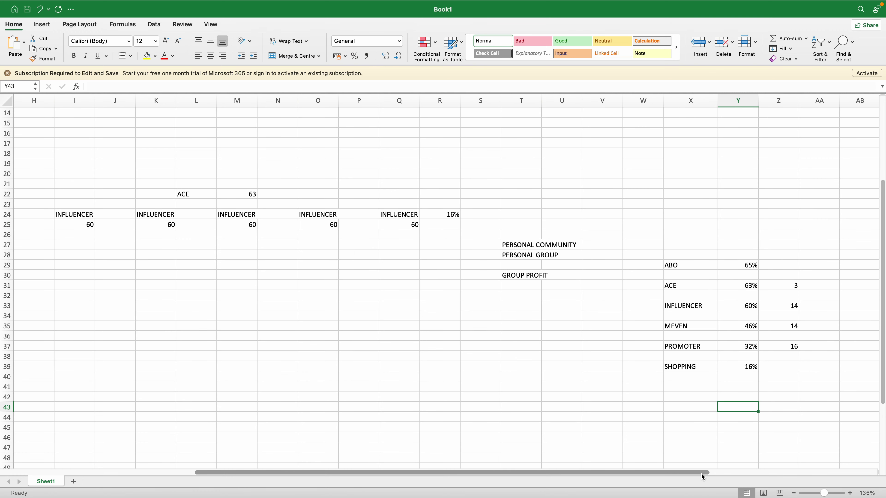
{"action": "left_click_drag", "start_coordinate": [701, 476], "coordinate": [718, 469]}
{"action": "left_click", "coordinate": [637, 284]}
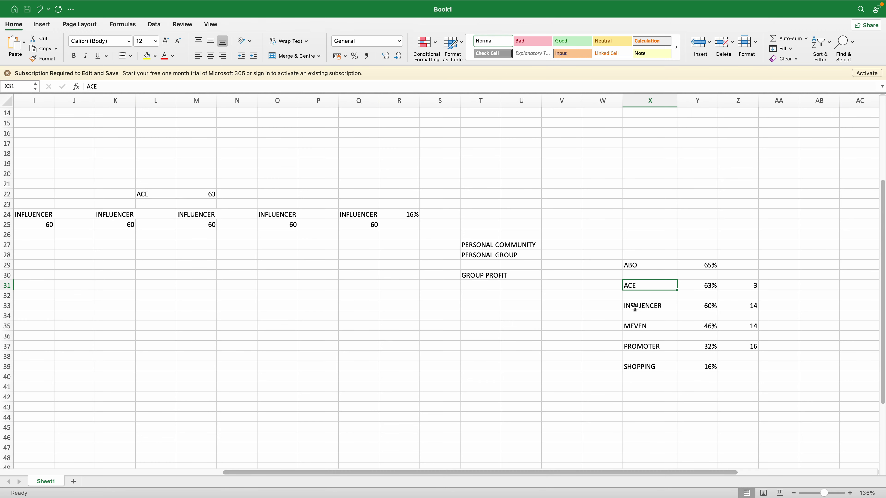
{"action": "mouse_move", "coordinate": [614, 302]}
{"action": "left_mouse_down"}
{"action": "mouse_move", "coordinate": [615, 328]}
{"action": "mouse_move", "coordinate": [629, 344]}
{"action": "mouse_move", "coordinate": [760, 346]}
{"action": "left_mouse_up"}
{"action": "key", "text": "Delete"}
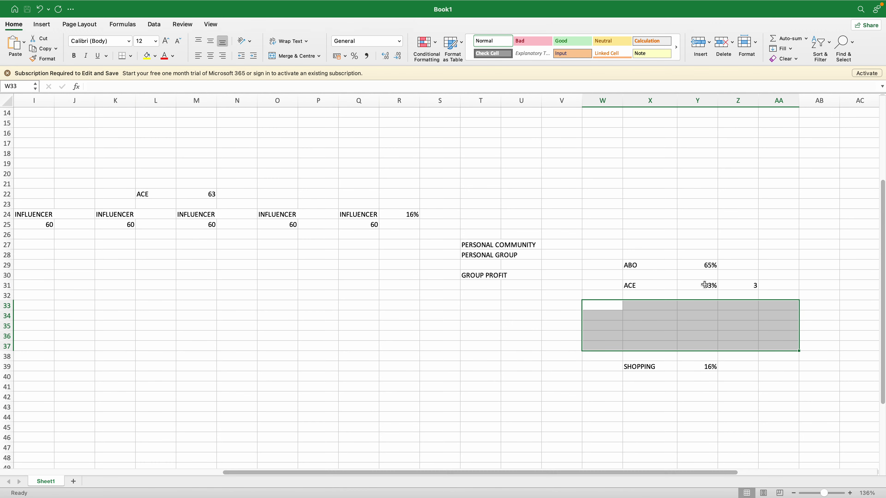
Replace the ACE difference in Z31 with the difference over SHOPPING, using the formula =63-16
{"action": "left_click", "coordinate": [707, 284]}
{"action": "left_click", "coordinate": [708, 365]}
{"action": "left_click", "coordinate": [642, 372]}
{"action": "left_click", "coordinate": [713, 369]}
{"action": "left_click", "coordinate": [751, 285]}
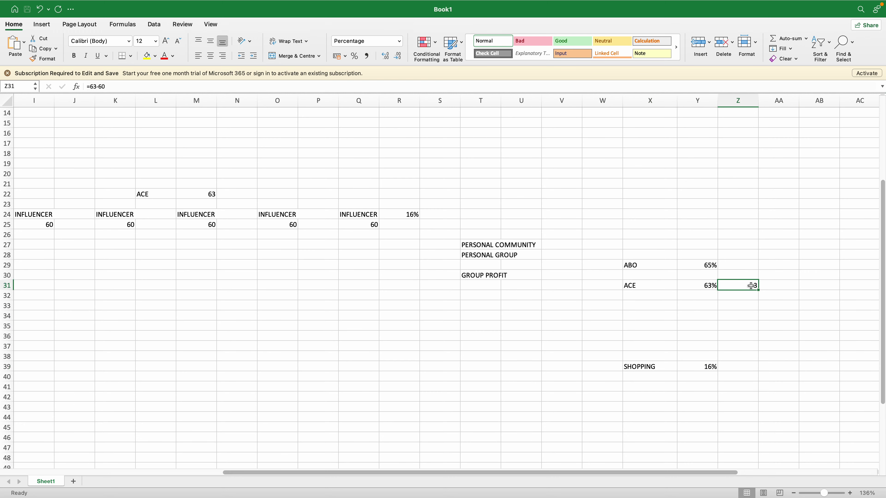
{"action": "type", "text": "=6"}
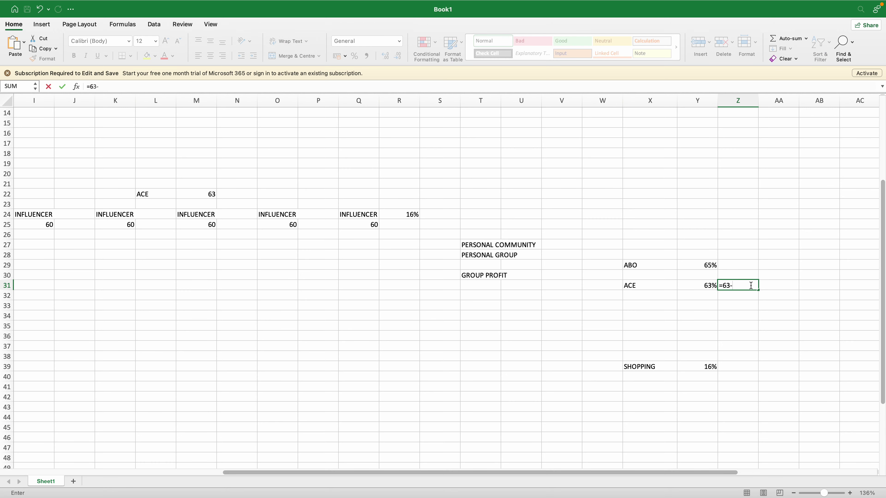
{"action": "key", "text": "Return"}
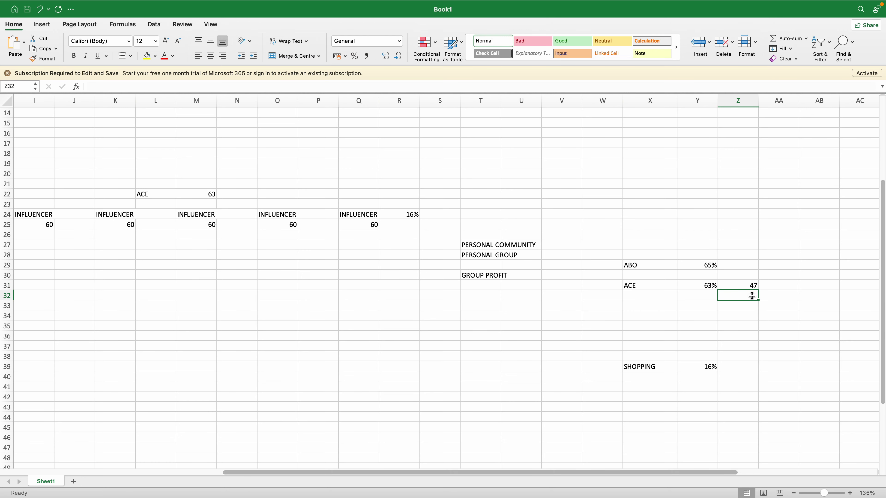
Enter 32% in Y37 above the SHOPPING percentage and recalculate the ACE difference in Z31 with =63-32
{"action": "left_click", "coordinate": [652, 346]}
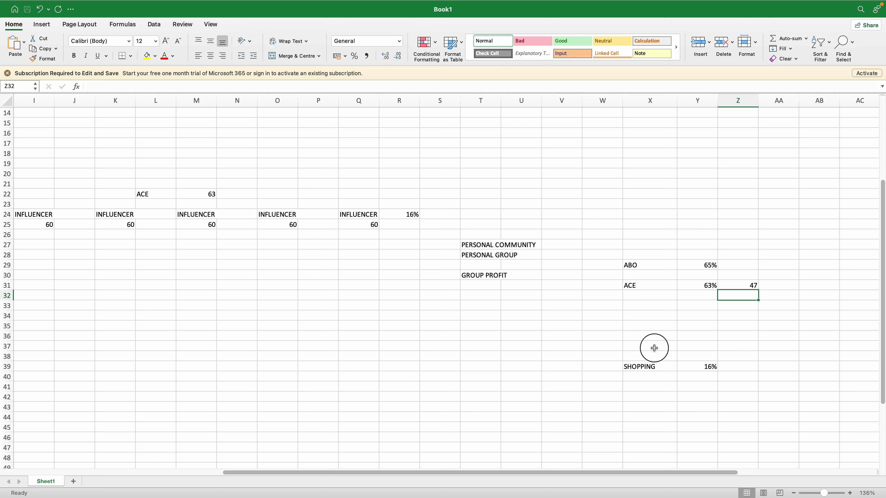
{"action": "left_click", "coordinate": [709, 347]}
{"action": "type", "text": "32"}
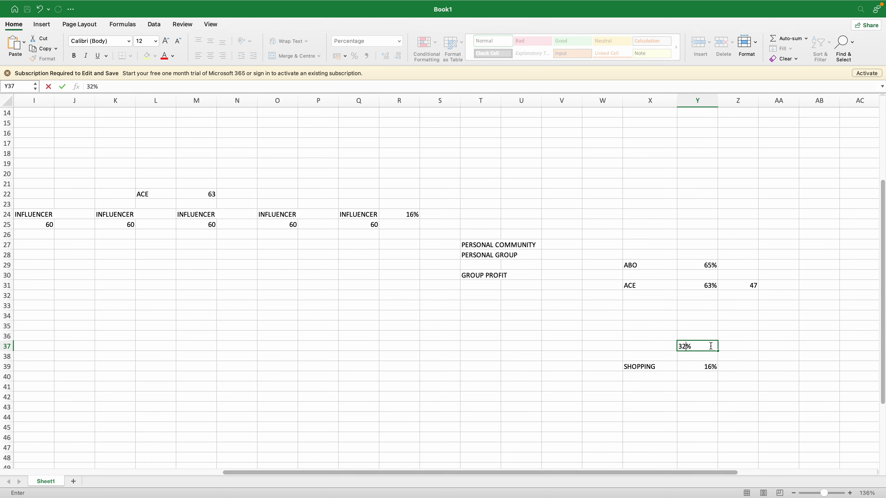
{"action": "left_click", "coordinate": [698, 326]}
{"action": "left_click", "coordinate": [751, 287]}
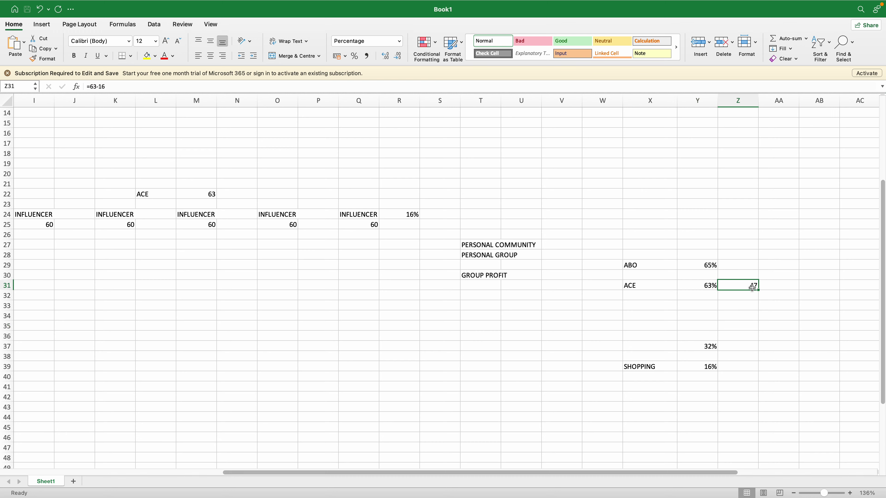
{"action": "type", "text": "=63-32"}
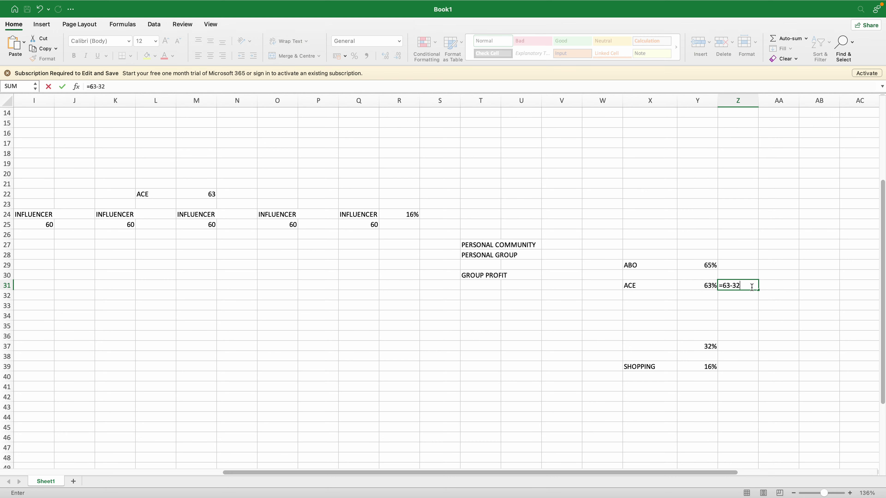
{"action": "key", "text": "Return"}
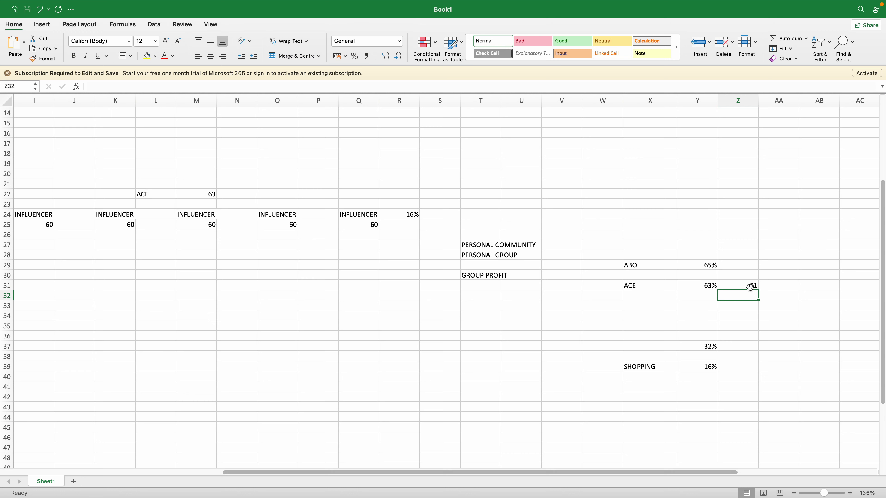
Enter 46% in Y35 and recalculate the ACE difference in Z31 with the formula =63-46
{"action": "left_click", "coordinate": [706, 327]}
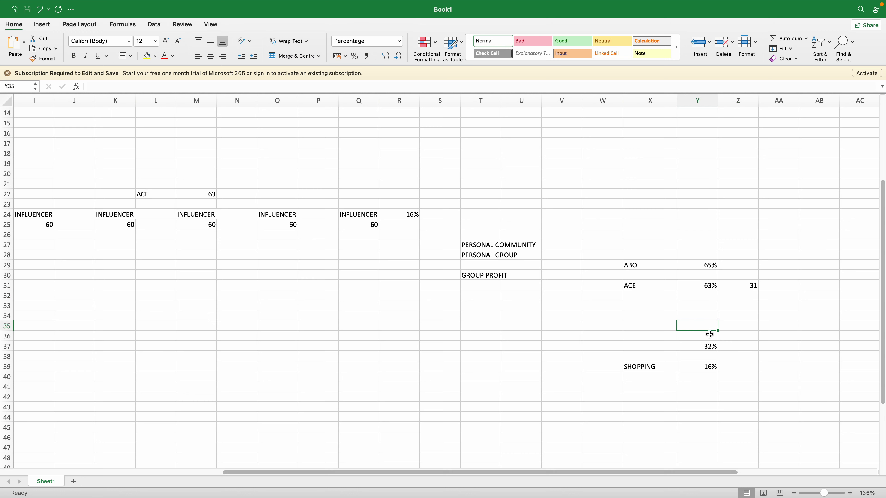
{"action": "type", "text": "46"}
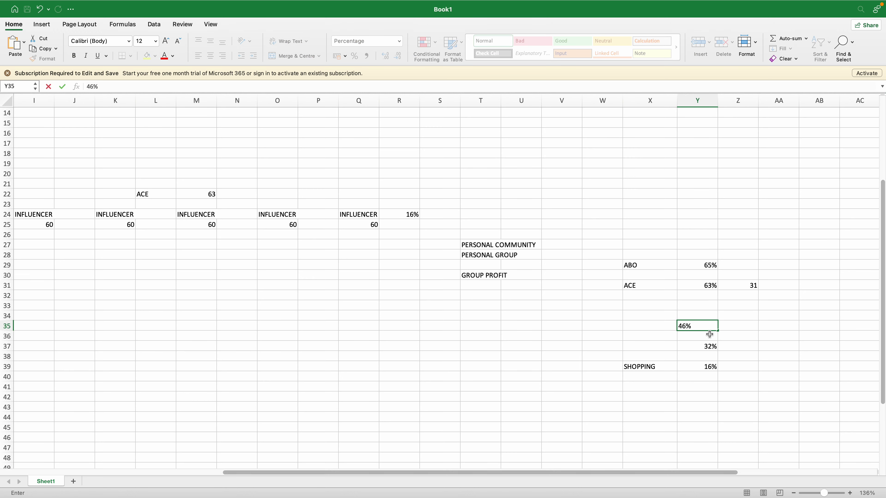
{"action": "key", "text": "Return"}
{"action": "left_click", "coordinate": [743, 285]}
{"action": "type", "text": "=63-46"}
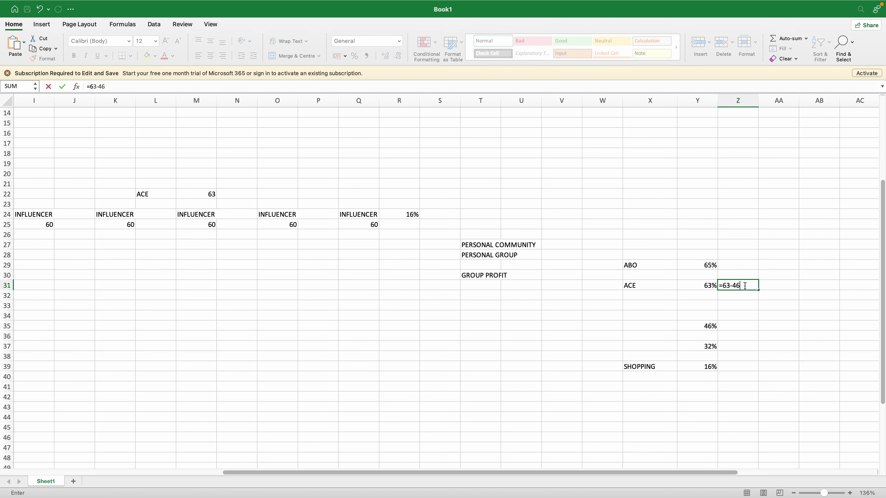
{"action": "key", "text": "Return"}
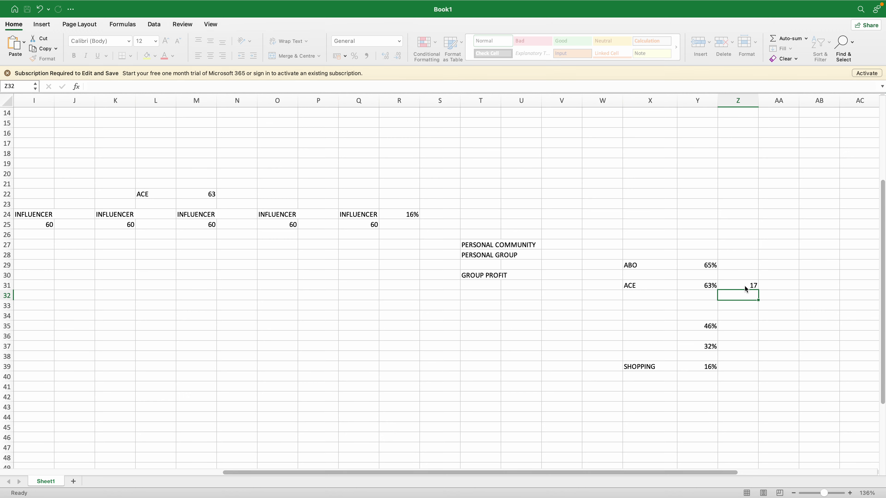
{"action": "left_click", "coordinate": [749, 284]}
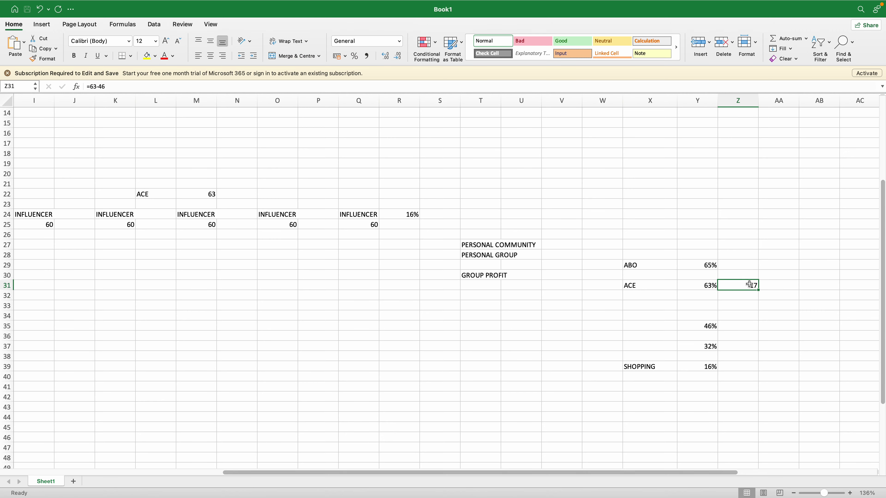
Enter 60% in cell Y34, directly above the 46% value
{"action": "left_click", "coordinate": [700, 310]}
{"action": "type", "text": "60"}
{"action": "left_click", "coordinate": [754, 348]}
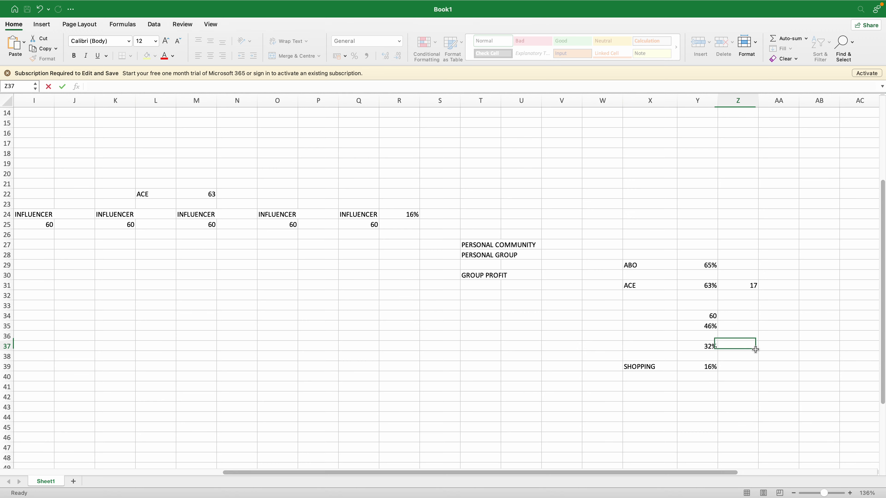
{"action": "left_click", "coordinate": [705, 314]}
{"action": "double_click", "coordinate": [705, 318]}
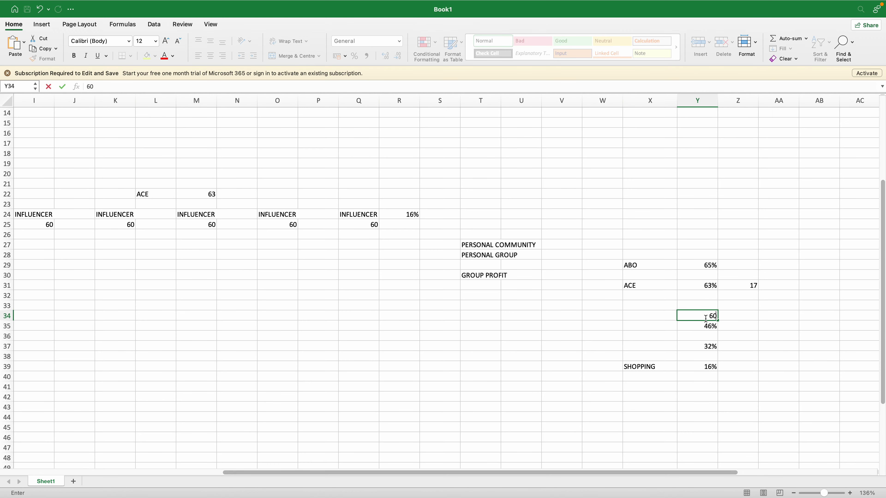
{"action": "key", "text": "Return"}
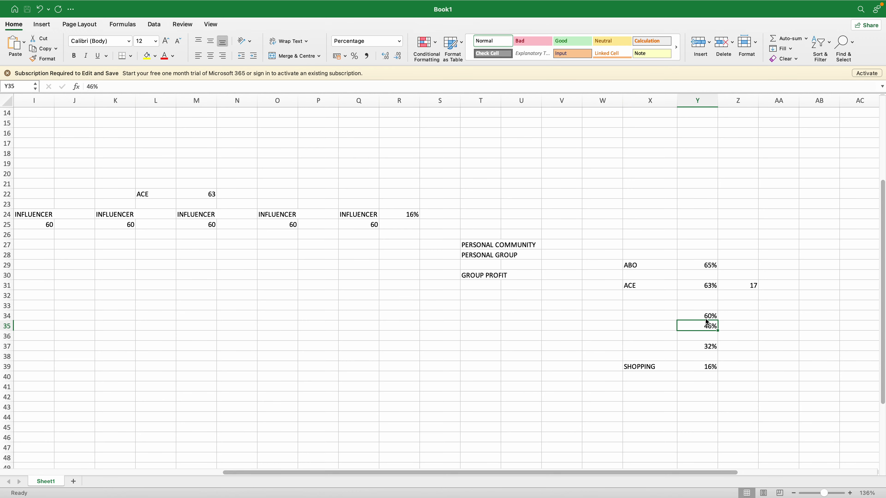
{"action": "left_click", "coordinate": [101, 225]}
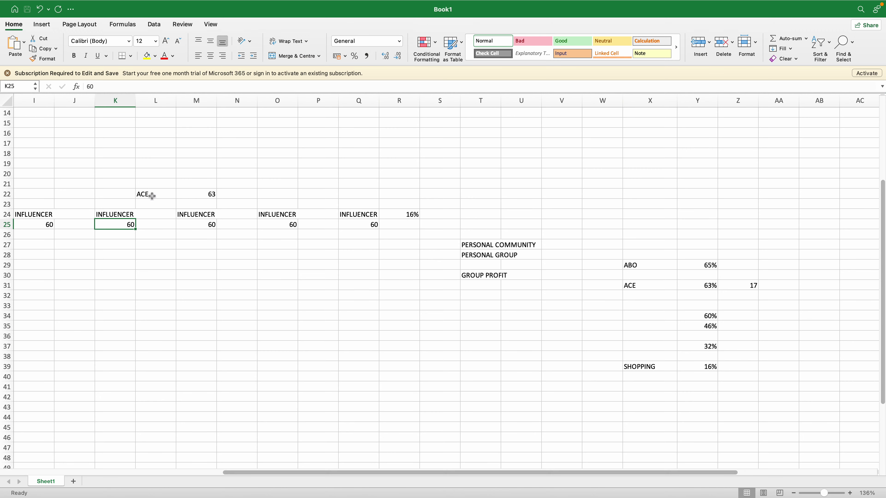
{"action": "left_click_drag", "start_coordinate": [44, 202], "coordinate": [355, 393]}
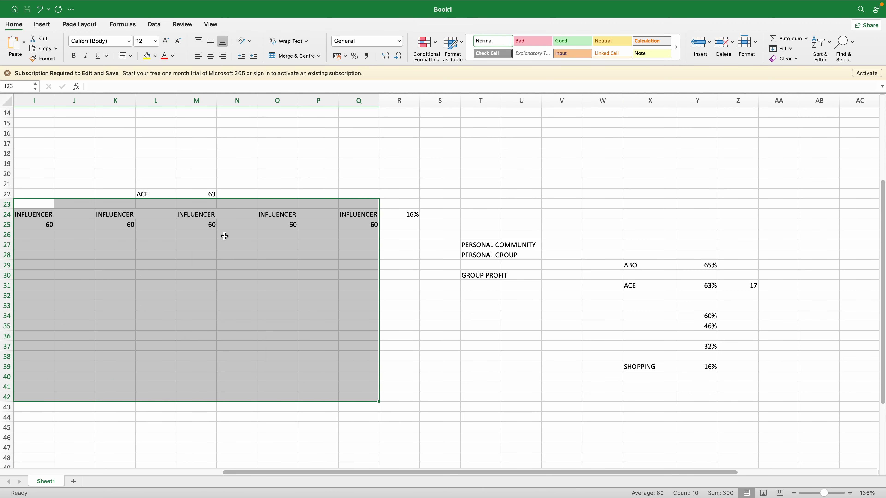
{"action": "left_click", "coordinate": [152, 198]}
Change the first INFLUENCER entry in I24 to ACE and its percentage in I25 to 63%
{"action": "left_click", "coordinate": [45, 223]}
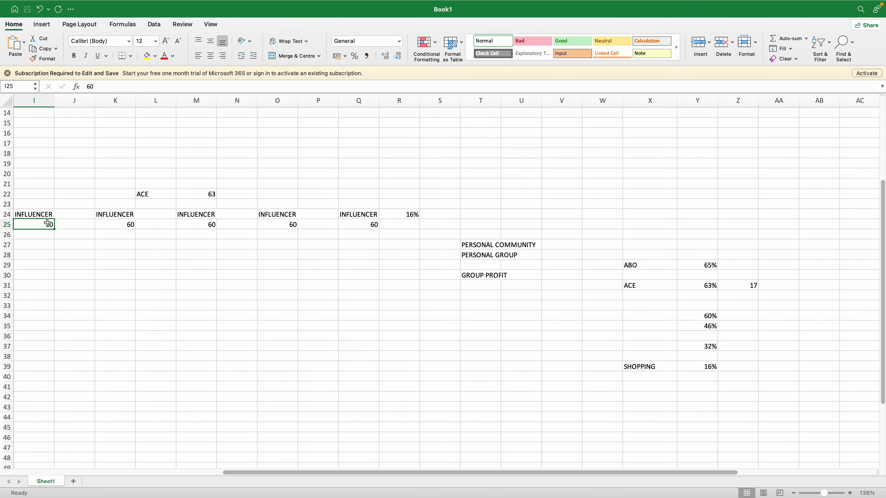
{"action": "left_click", "coordinate": [44, 214]}
{"action": "type", "text": "ACE"}
{"action": "key", "text": "Return"}
{"action": "type", "text": "63%"}
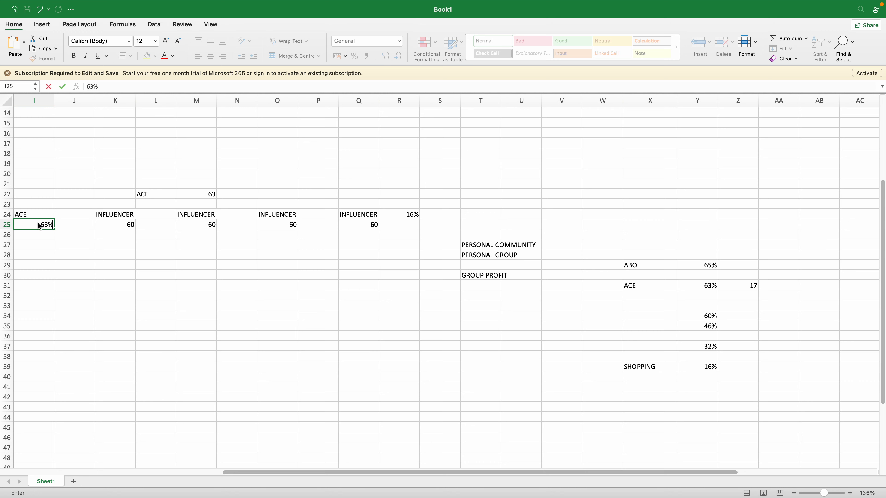
{"action": "left_click_drag", "start_coordinate": [35, 214], "coordinate": [39, 436]}
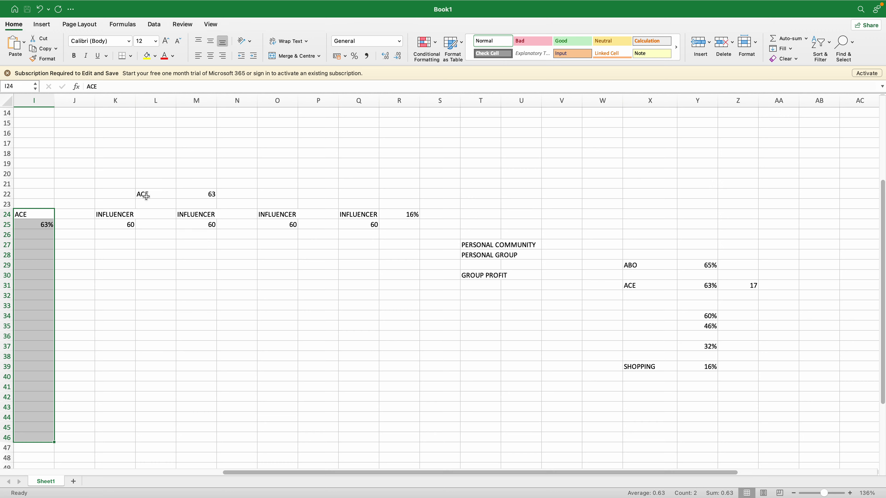
{"action": "left_click", "coordinate": [31, 214]}
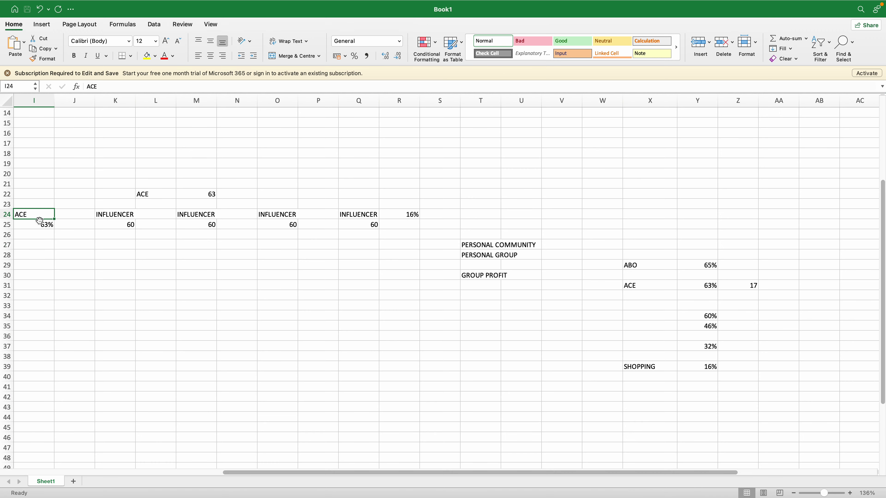
{"action": "left_click_drag", "start_coordinate": [123, 217], "coordinate": [376, 414]}
{"action": "left_click_drag", "start_coordinate": [408, 215], "coordinate": [407, 375]}
{"action": "left_click_drag", "start_coordinate": [449, 472], "coordinate": [370, 471]}
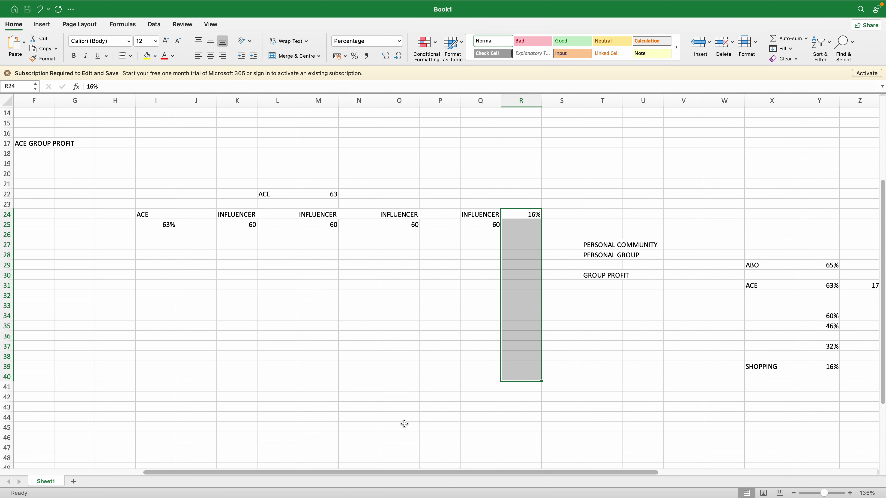
{"action": "left_click", "coordinate": [370, 353]}
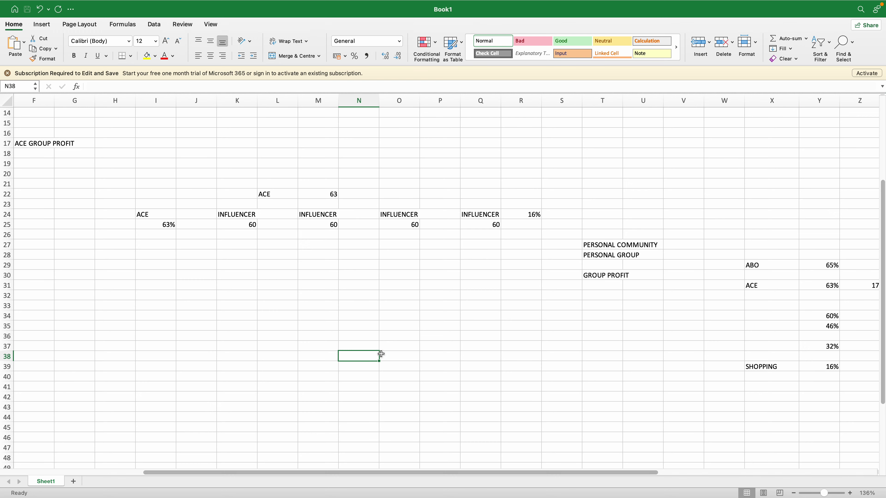